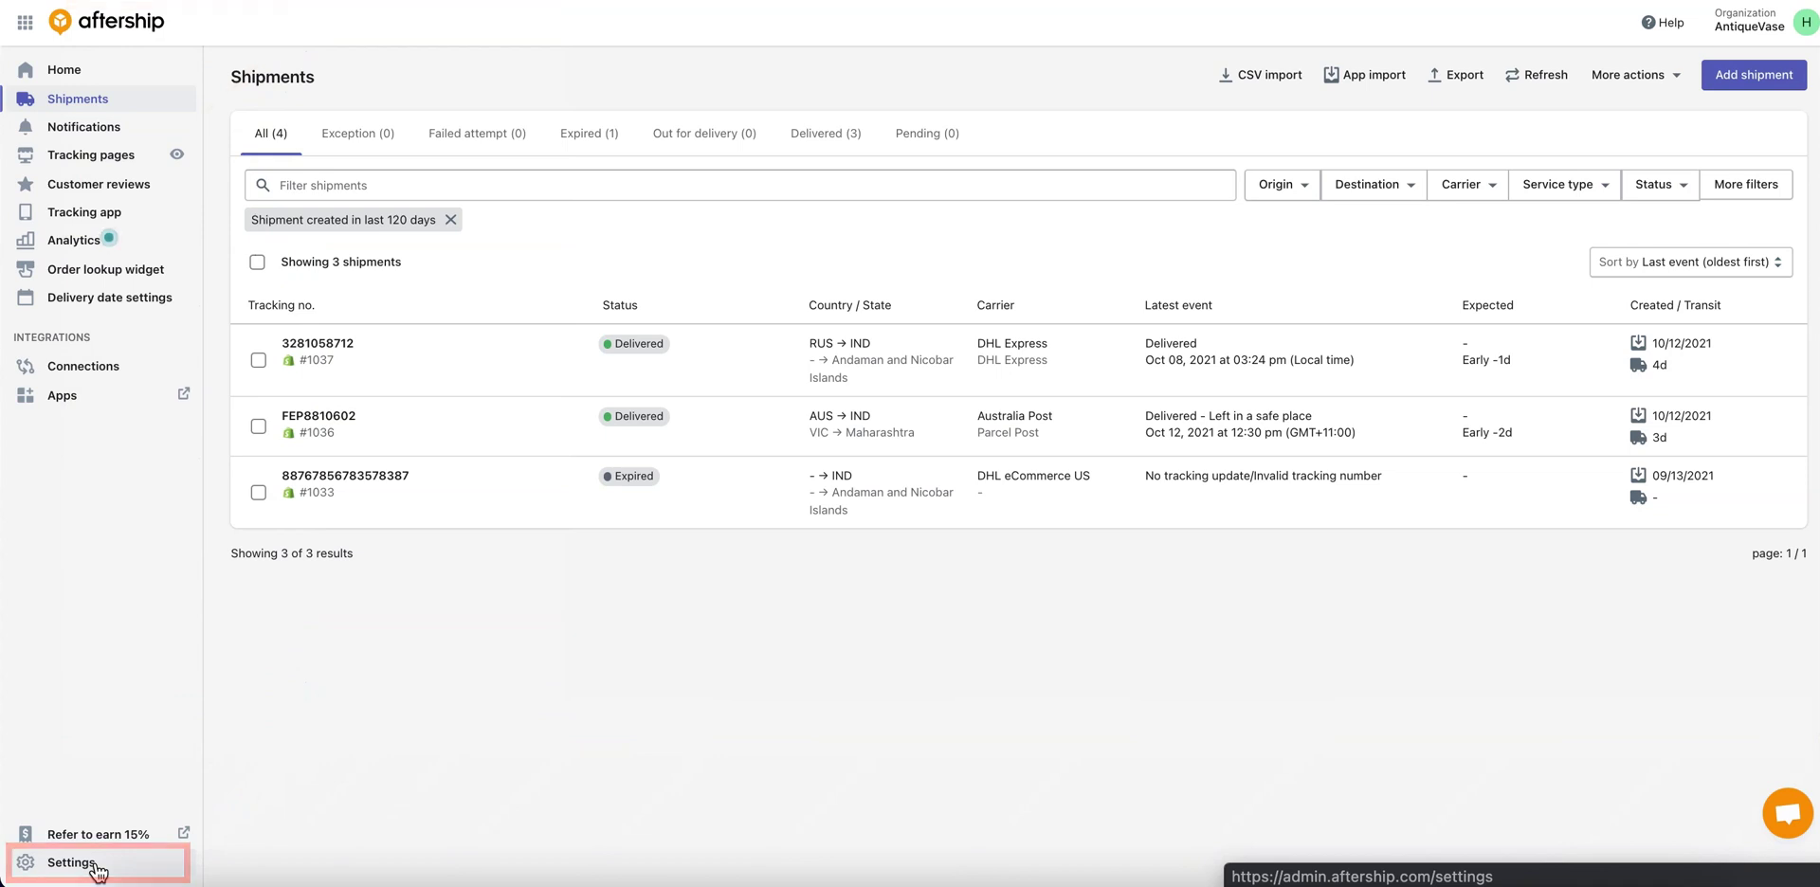
Generate a new AfterShip API key with the description 'Klaviyo'
left_click(71, 863)
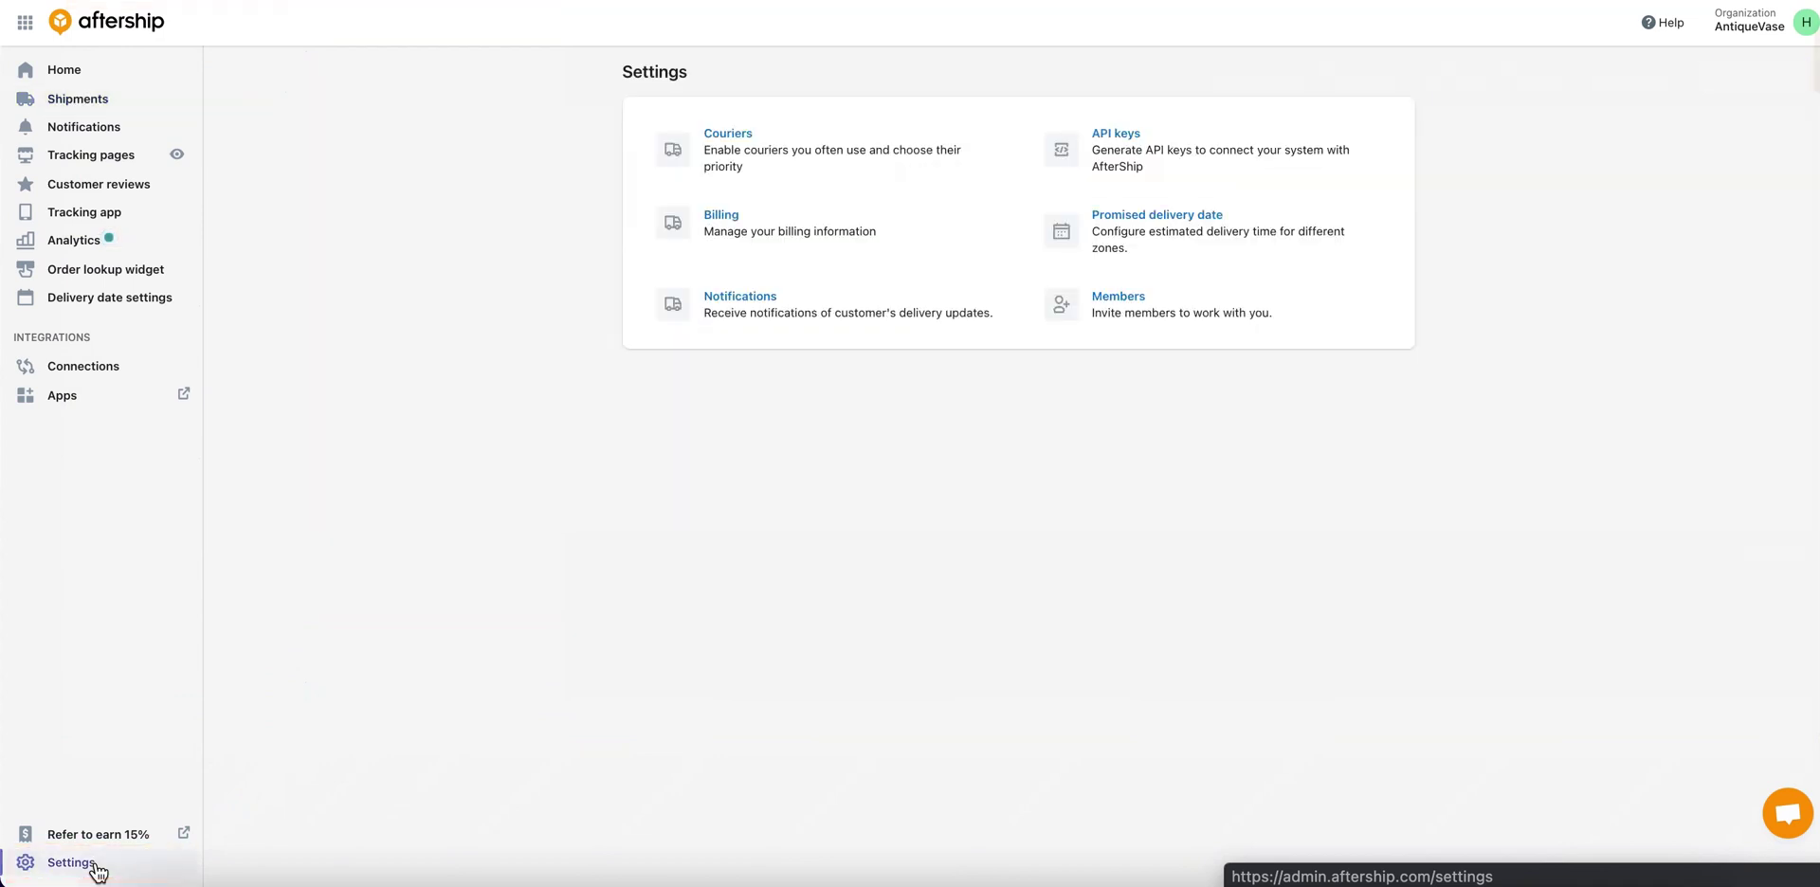
left_click(1197, 164)
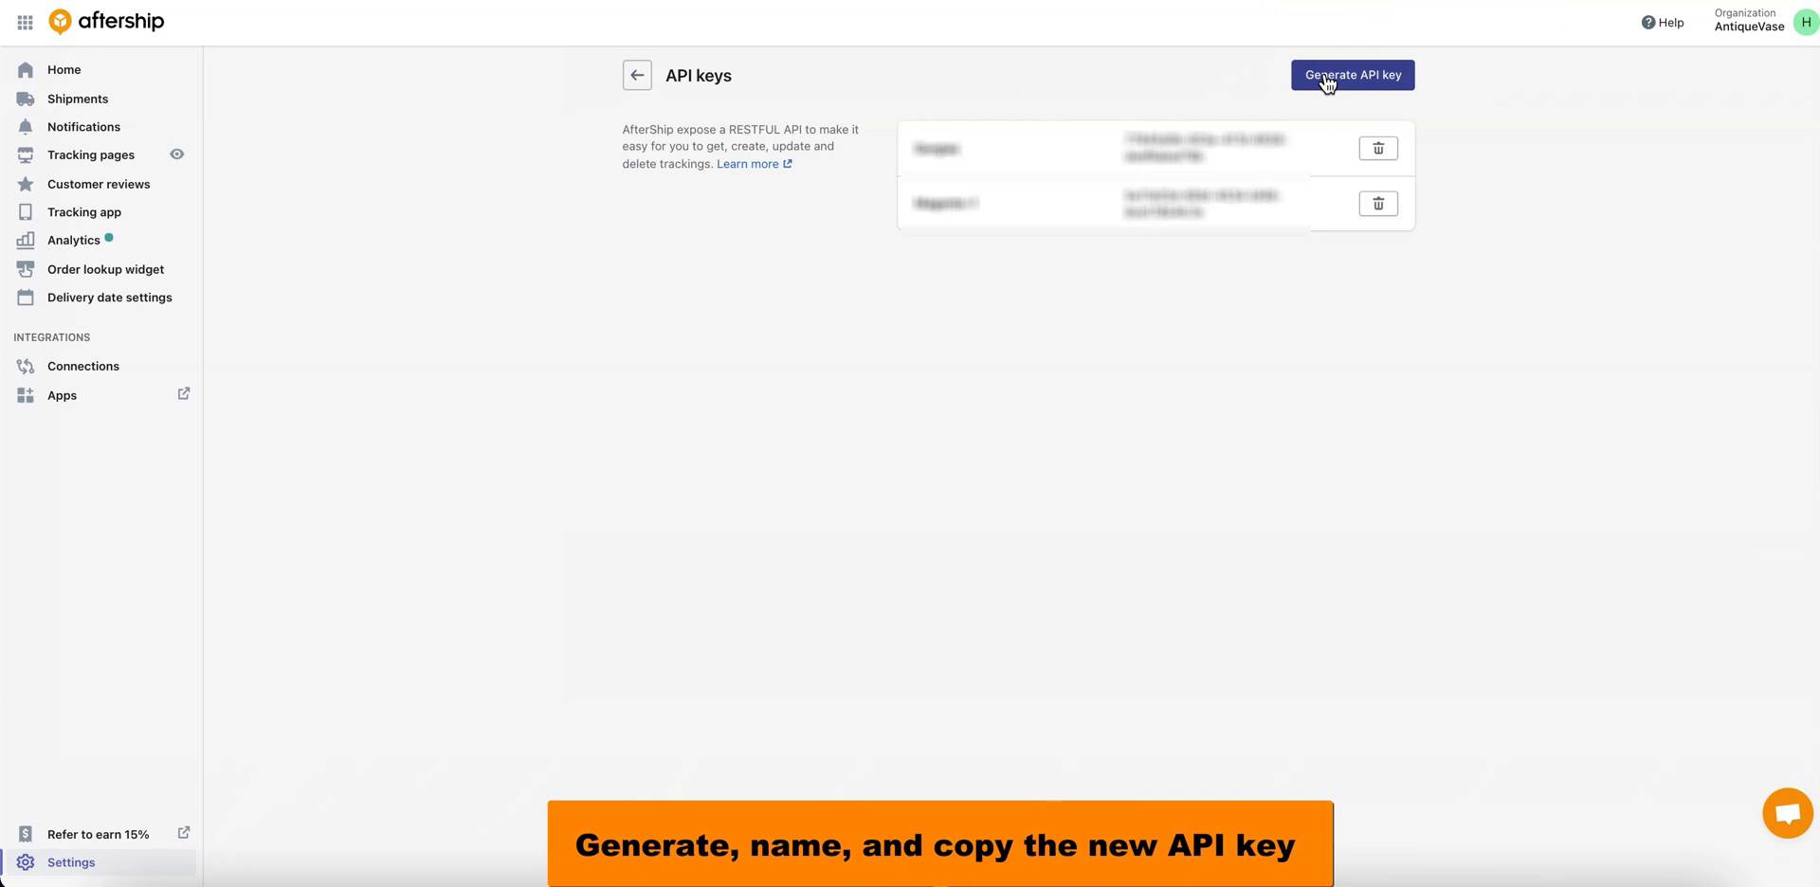
left_click(1325, 83)
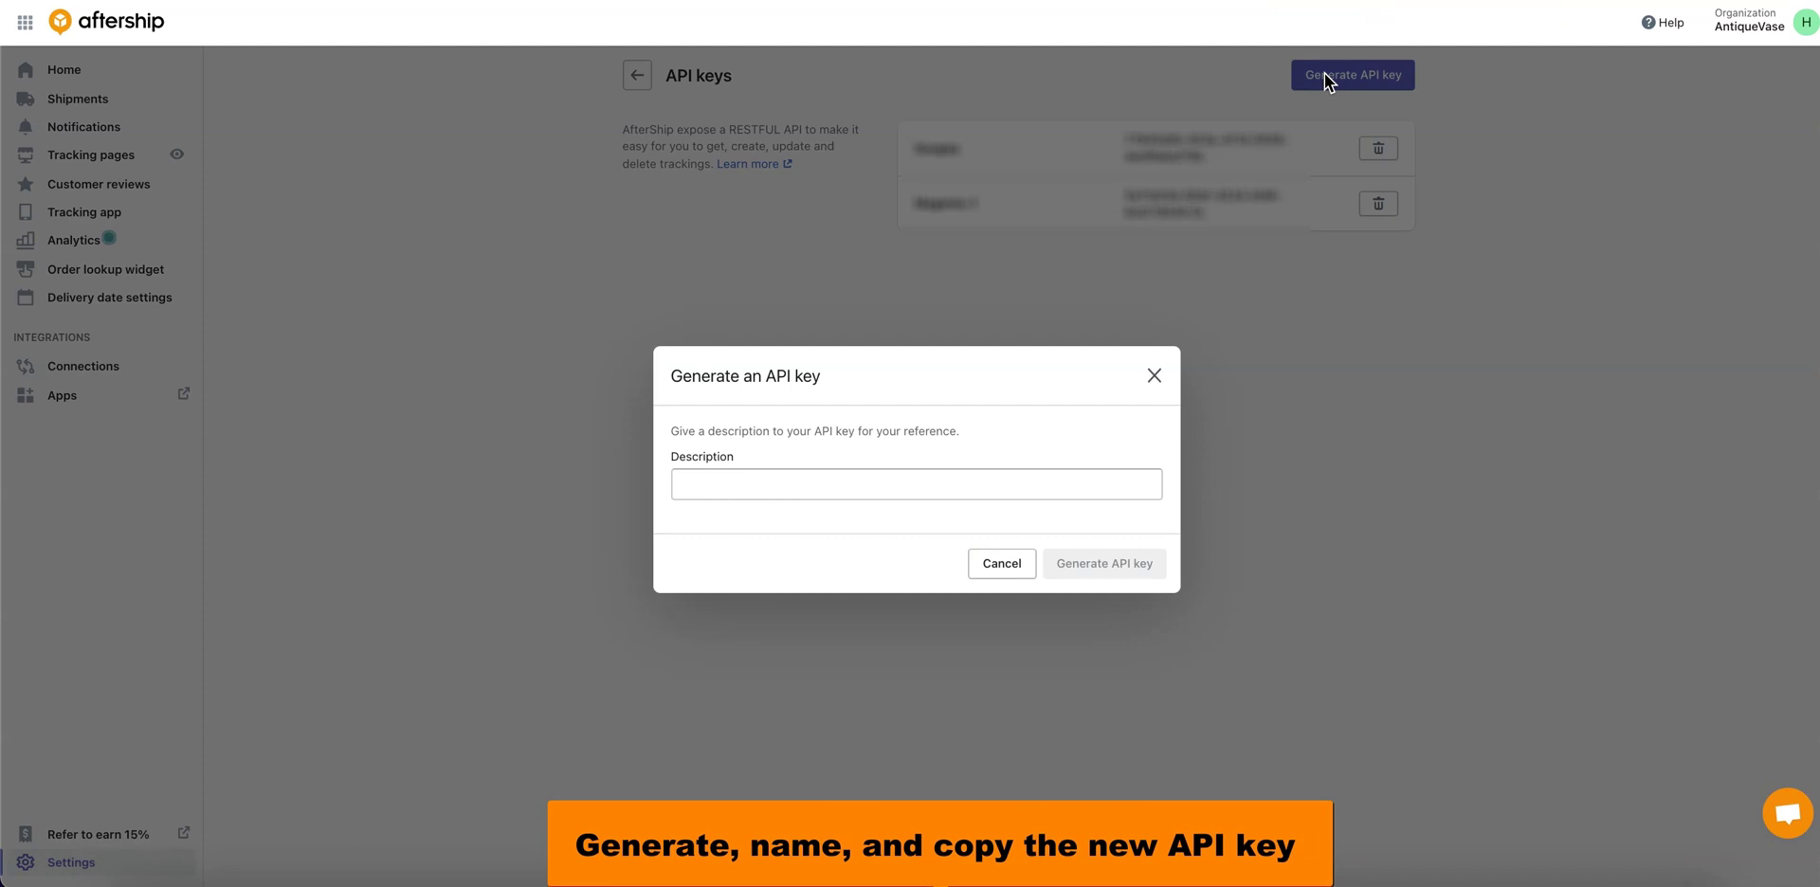
left_click(750, 485)
type("Klaviyo")
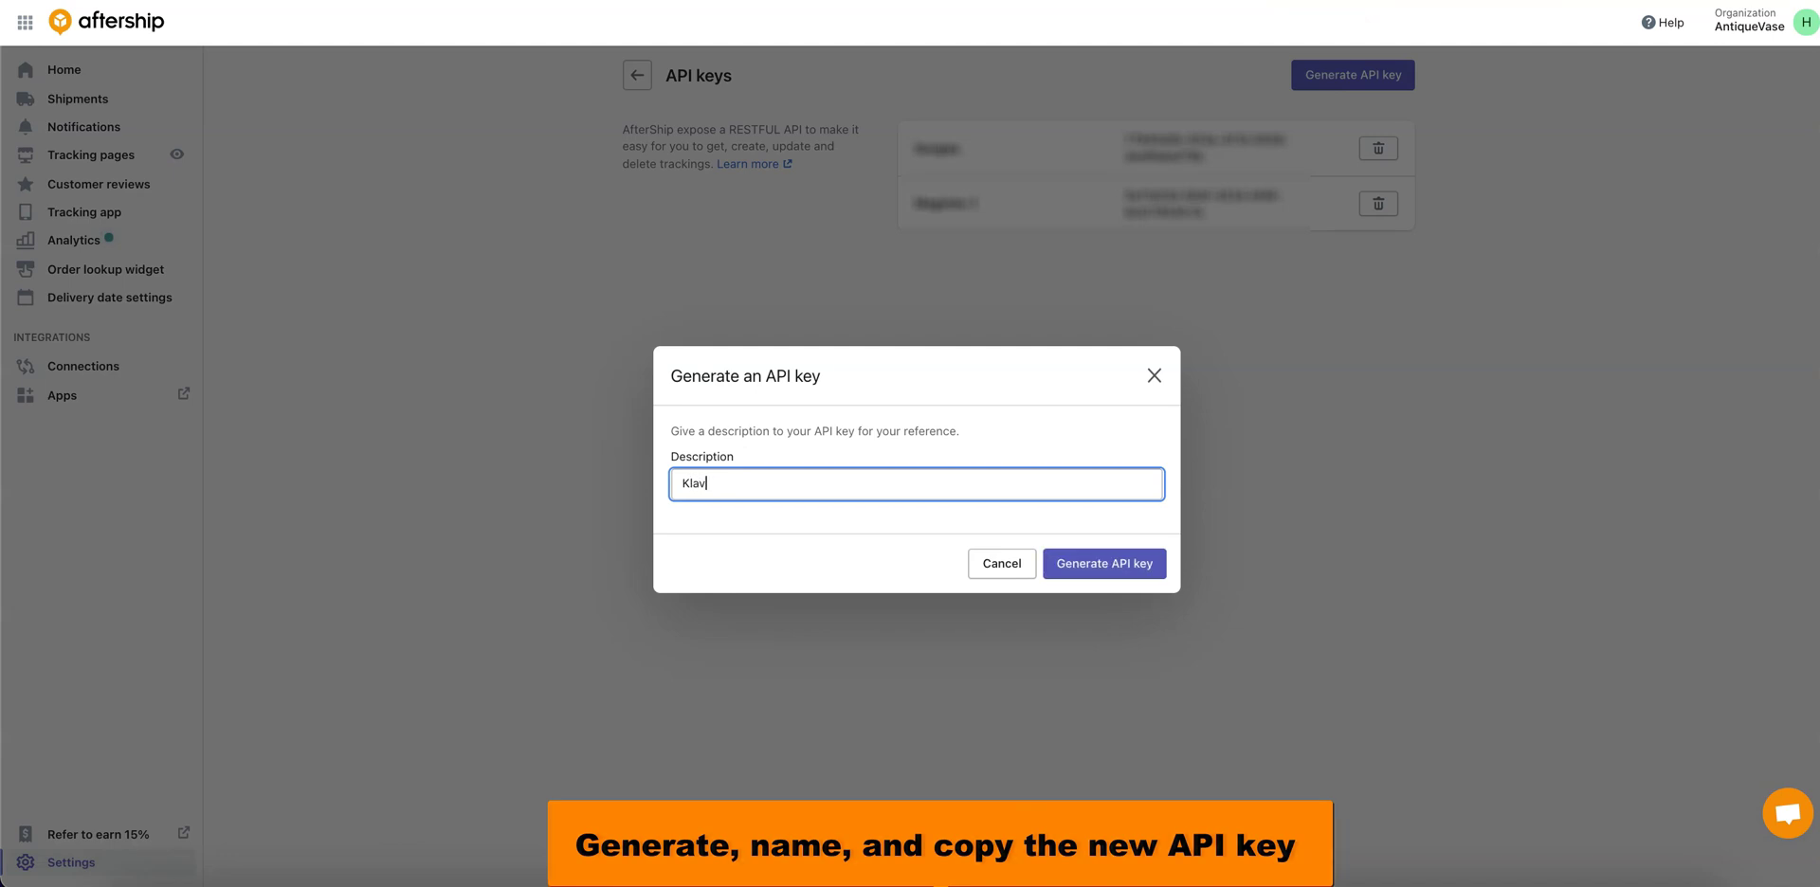
left_click(1092, 563)
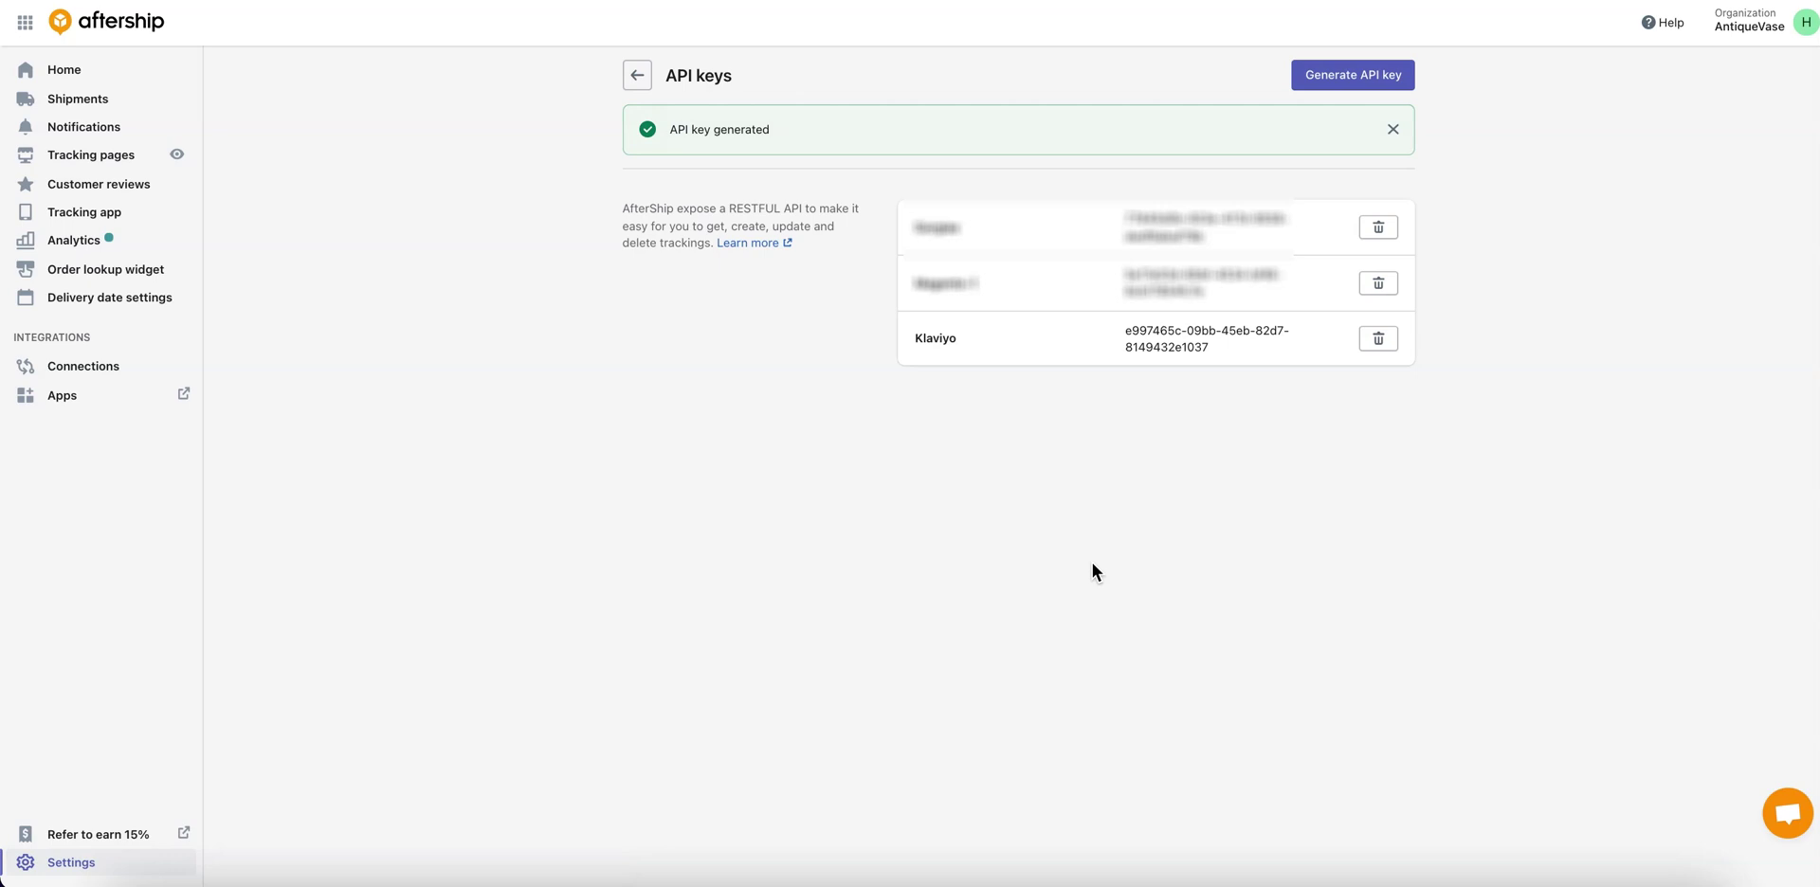
Copy the new Klaviyo API key's value to the clipboard
left_click_drag(1210, 269, 1128, 254)
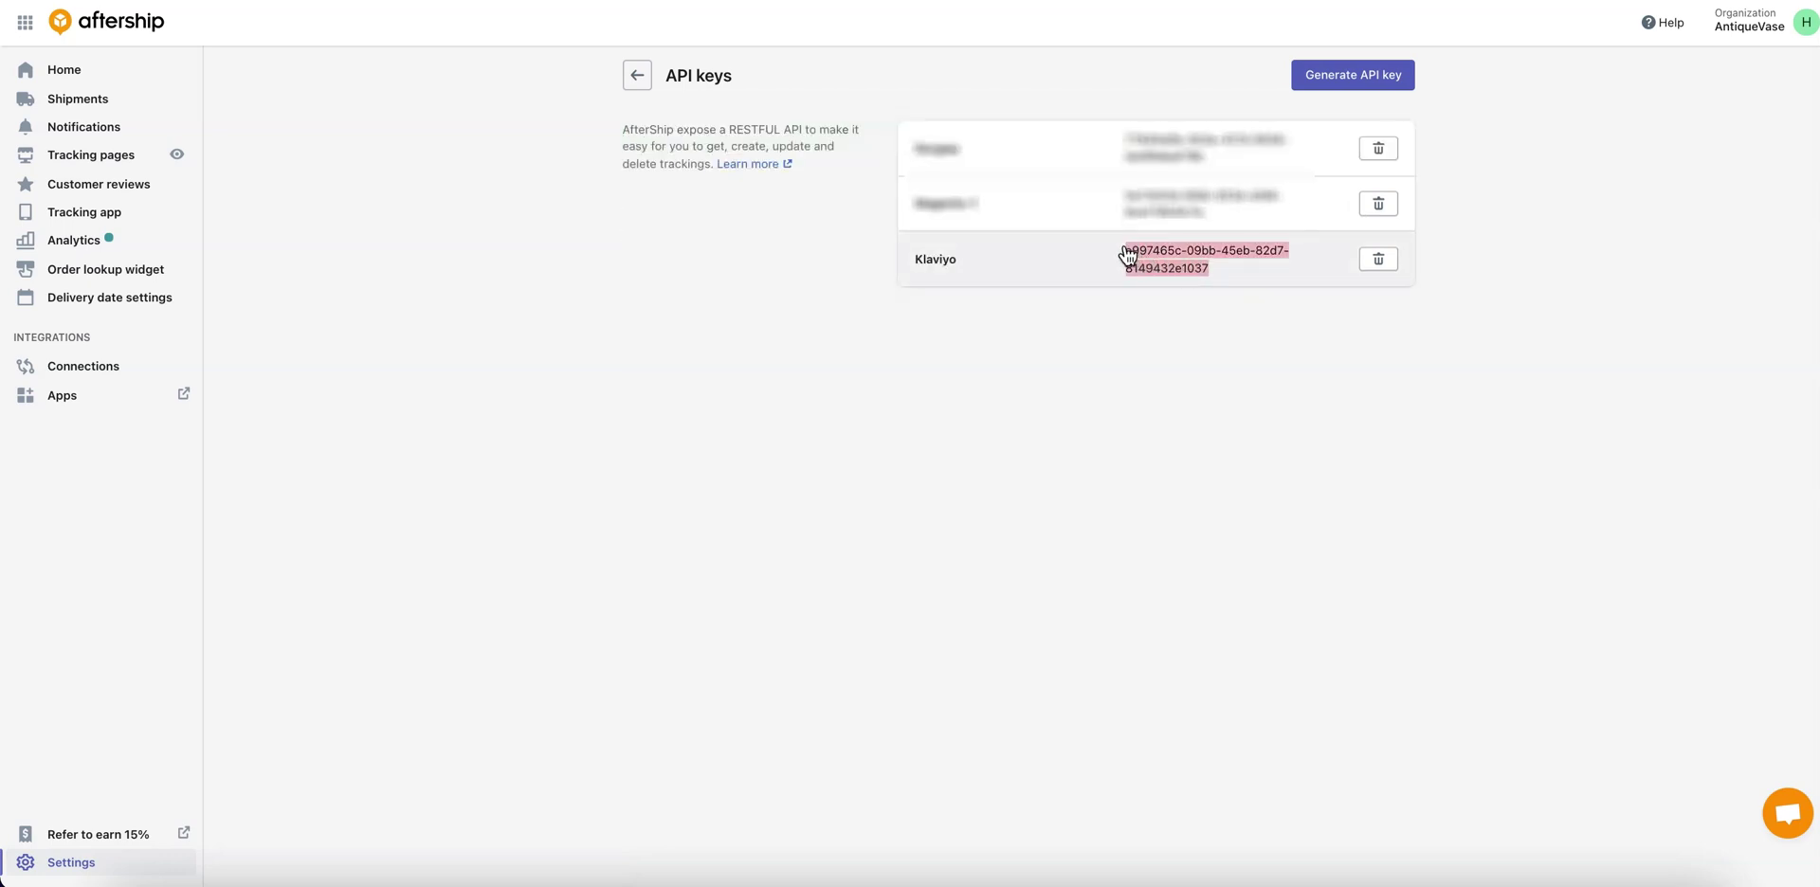
right_click(1124, 246)
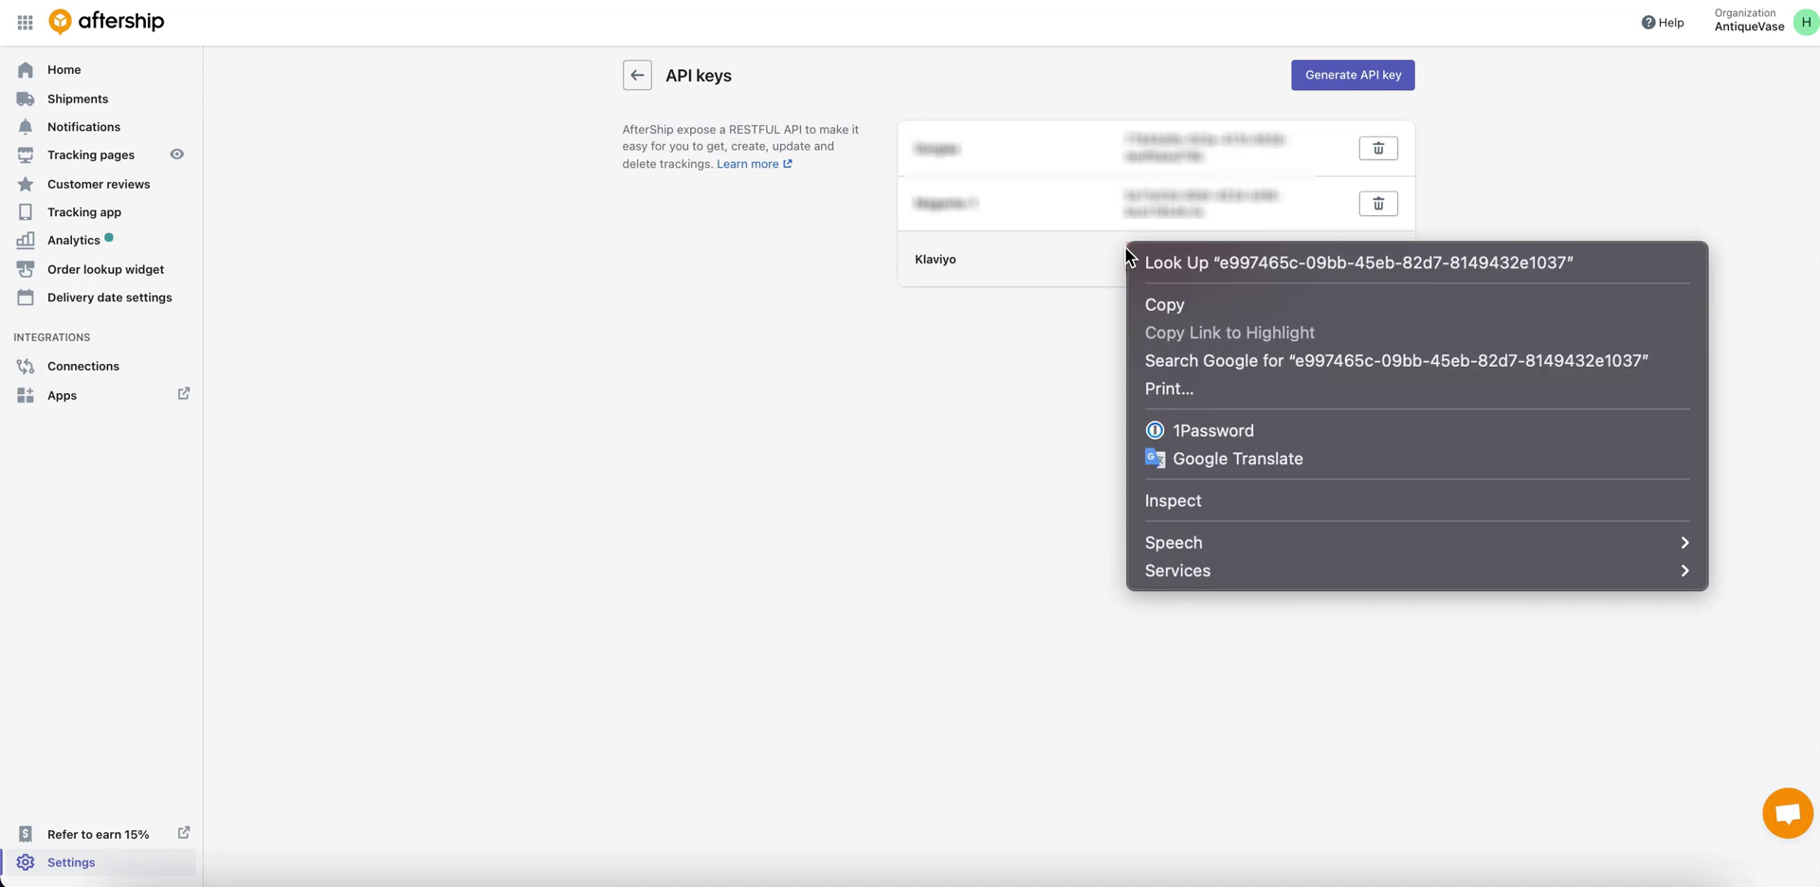
left_click(1156, 302)
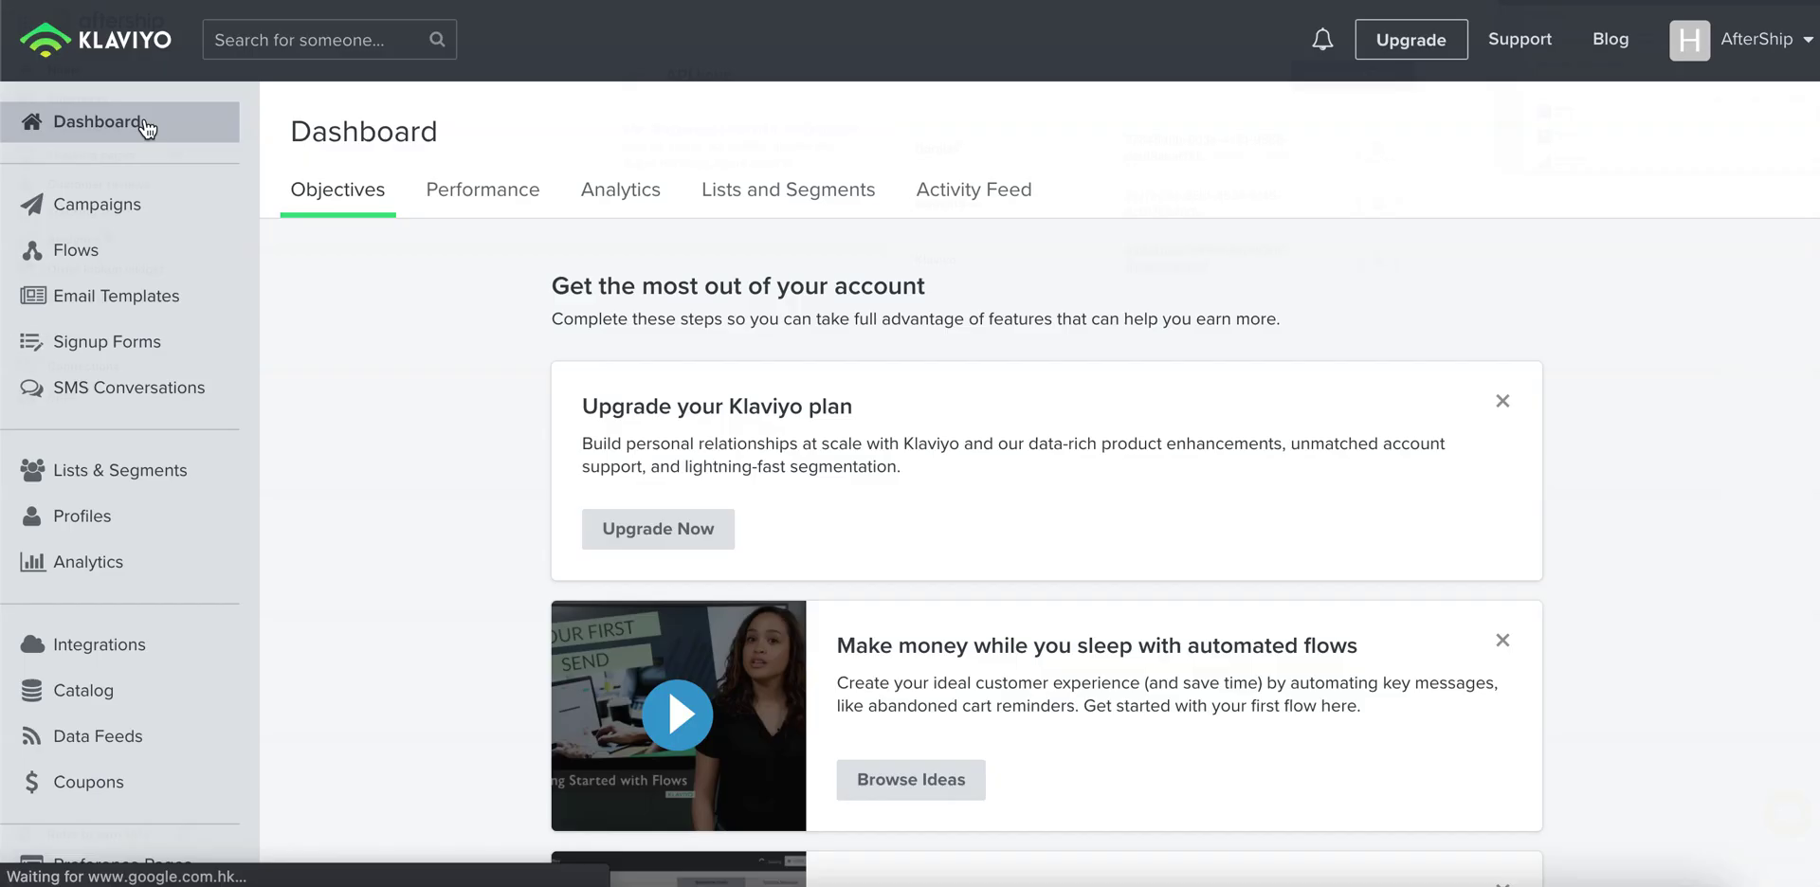
Add the AfterShip integration from Klaviyo's All Integrations list
left_click(74, 653)
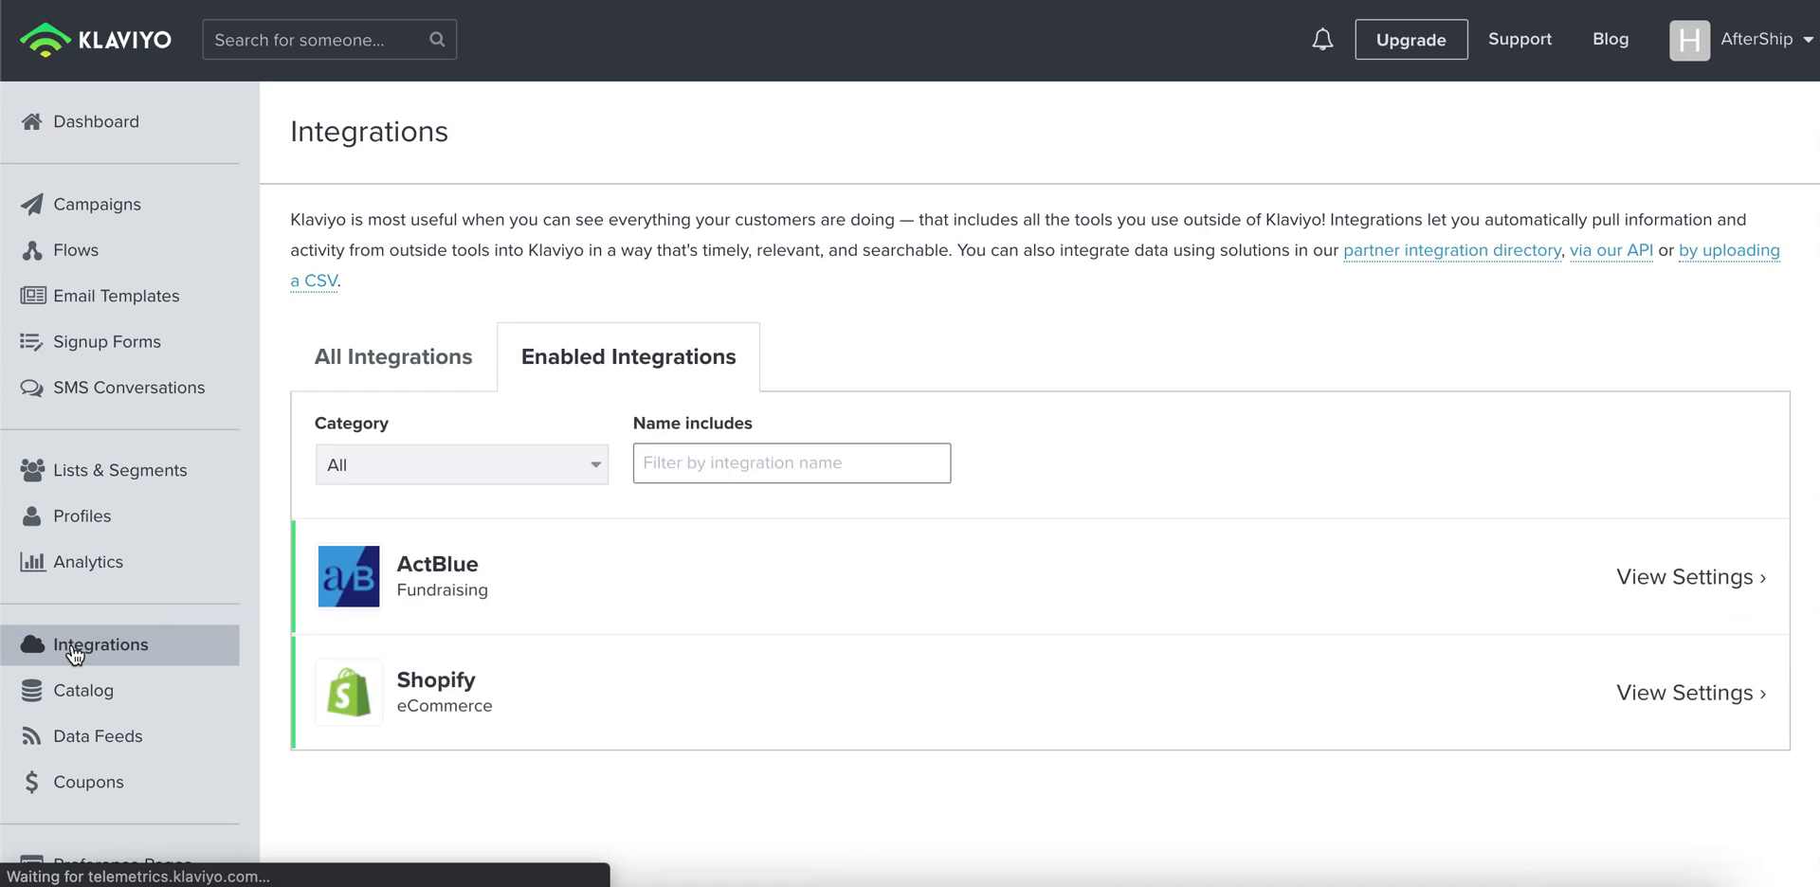
left_click(405, 373)
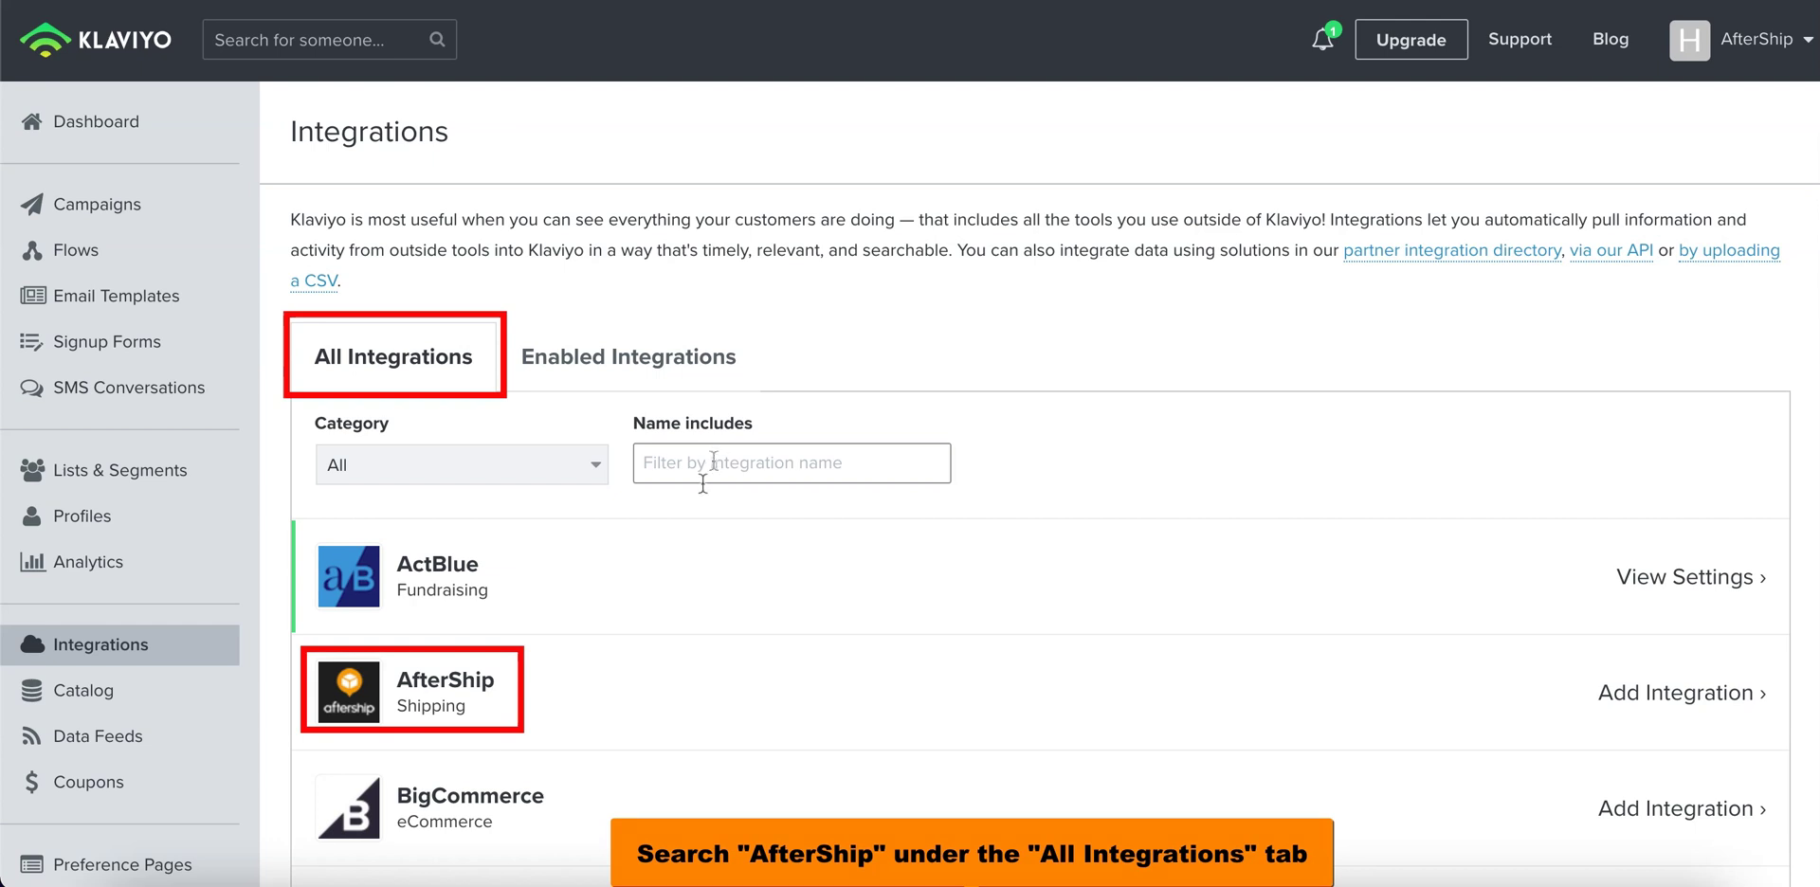
left_click(1685, 699)
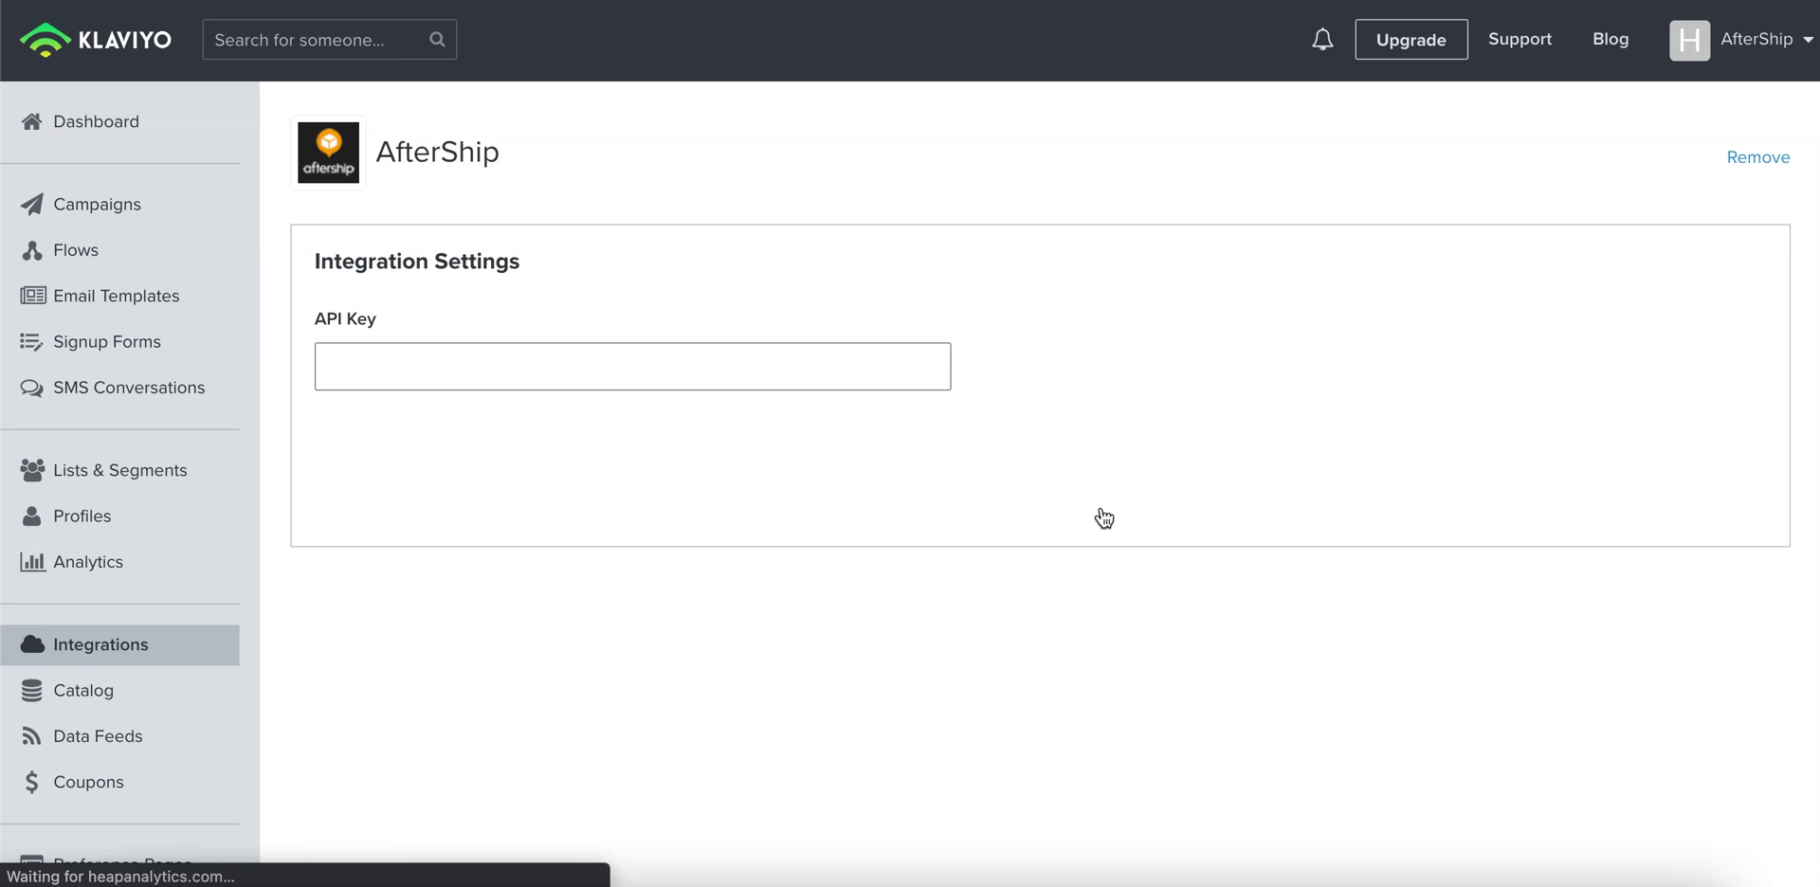
Connect the AfterShip integration with the pasted API key, then select the provided webhook URL
key("ctrl+v")
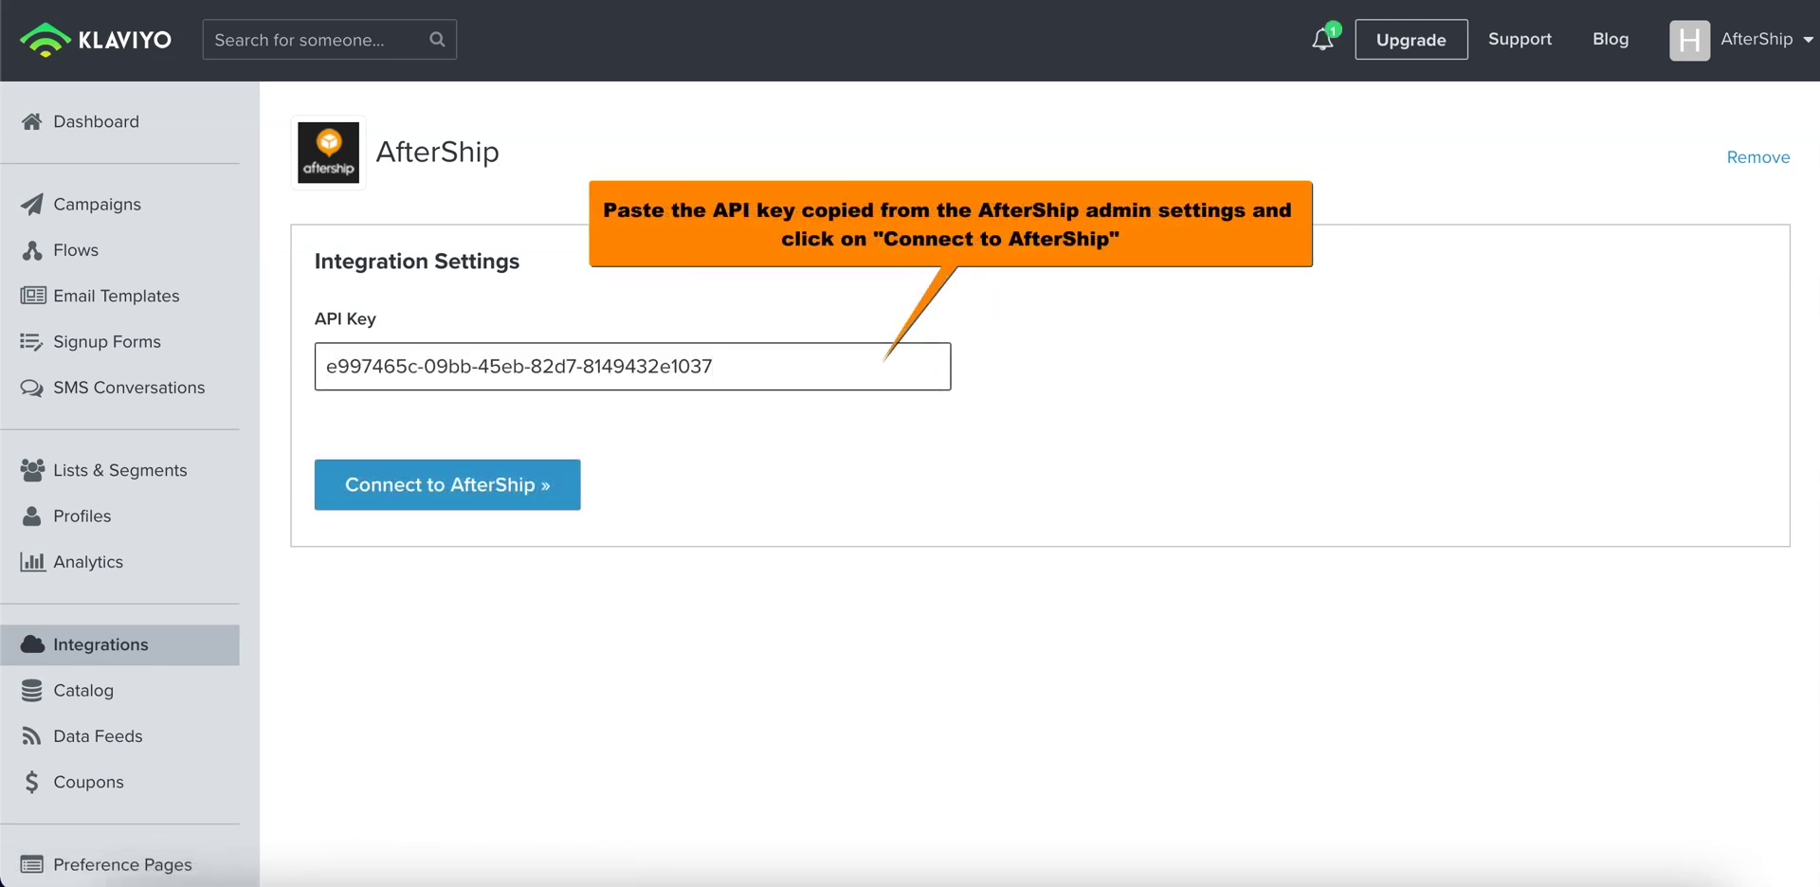
left_click(381, 493)
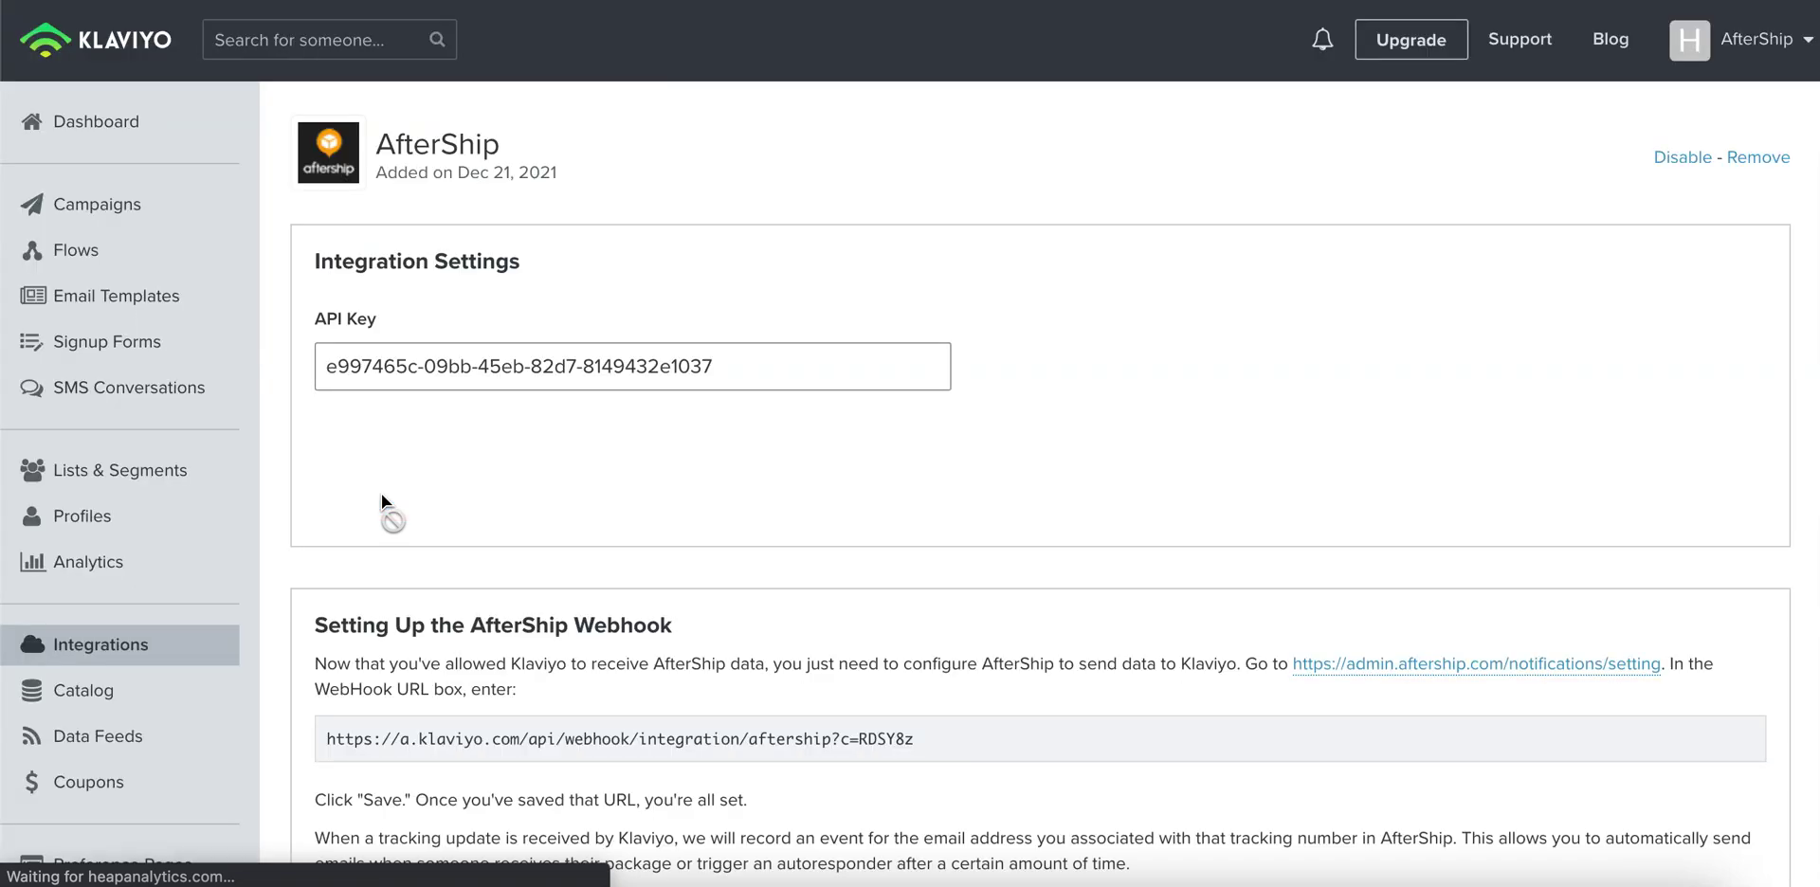
scroll(684, 579, "down", 2)
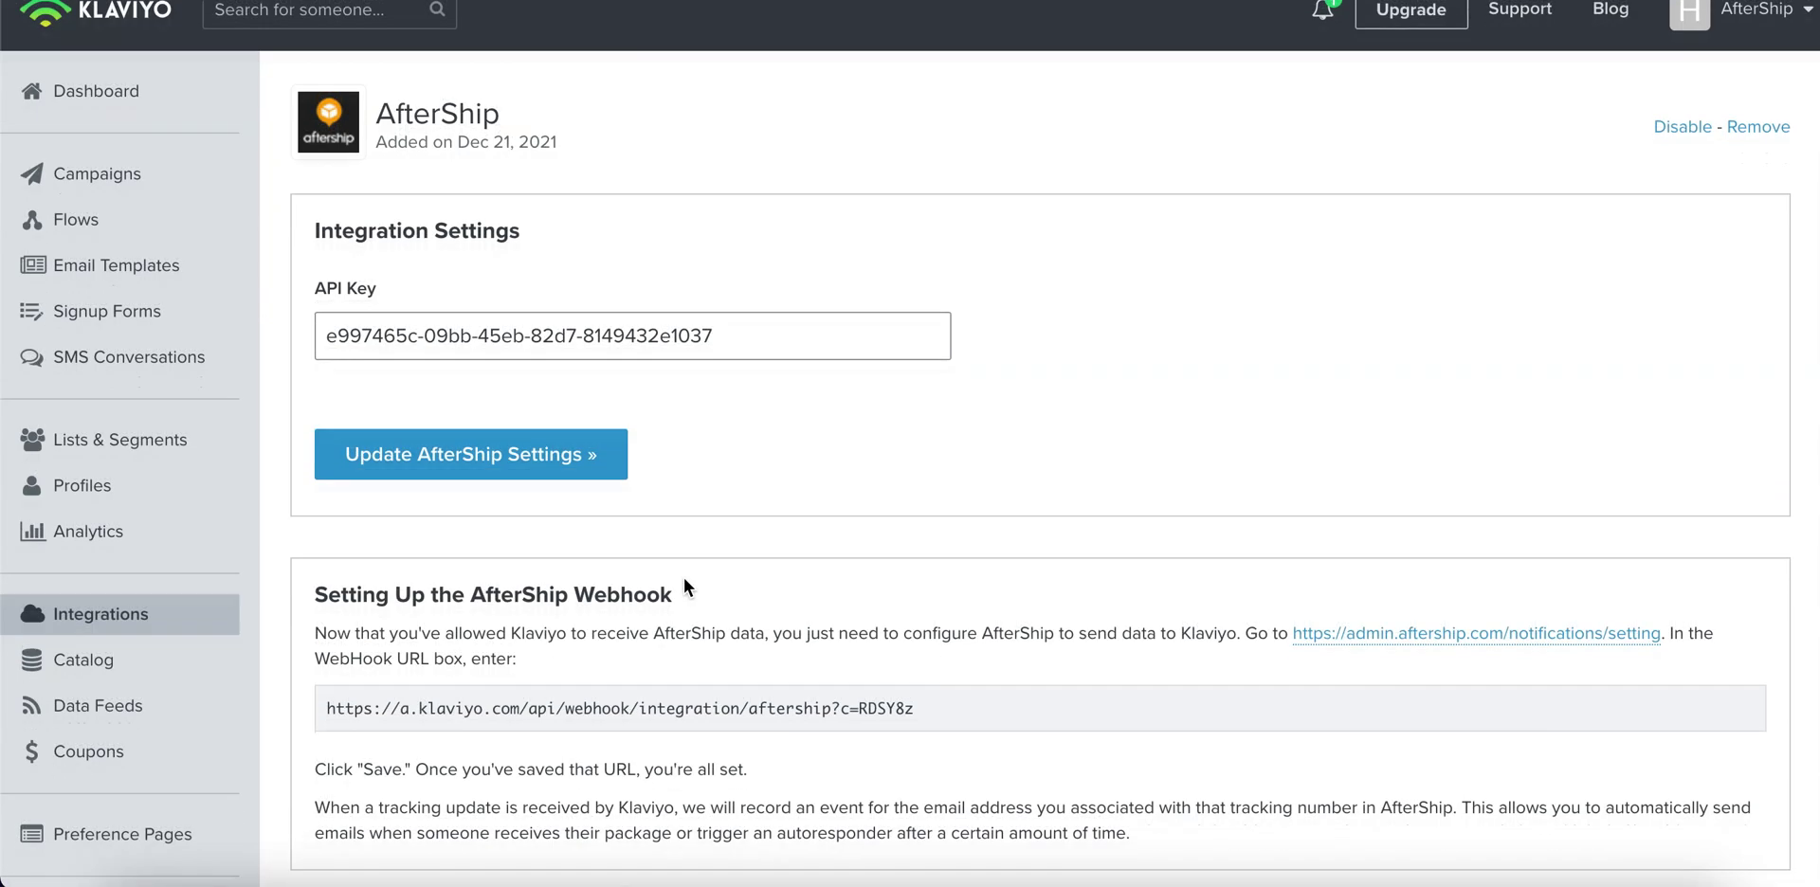
scroll(685, 578, "down", 3)
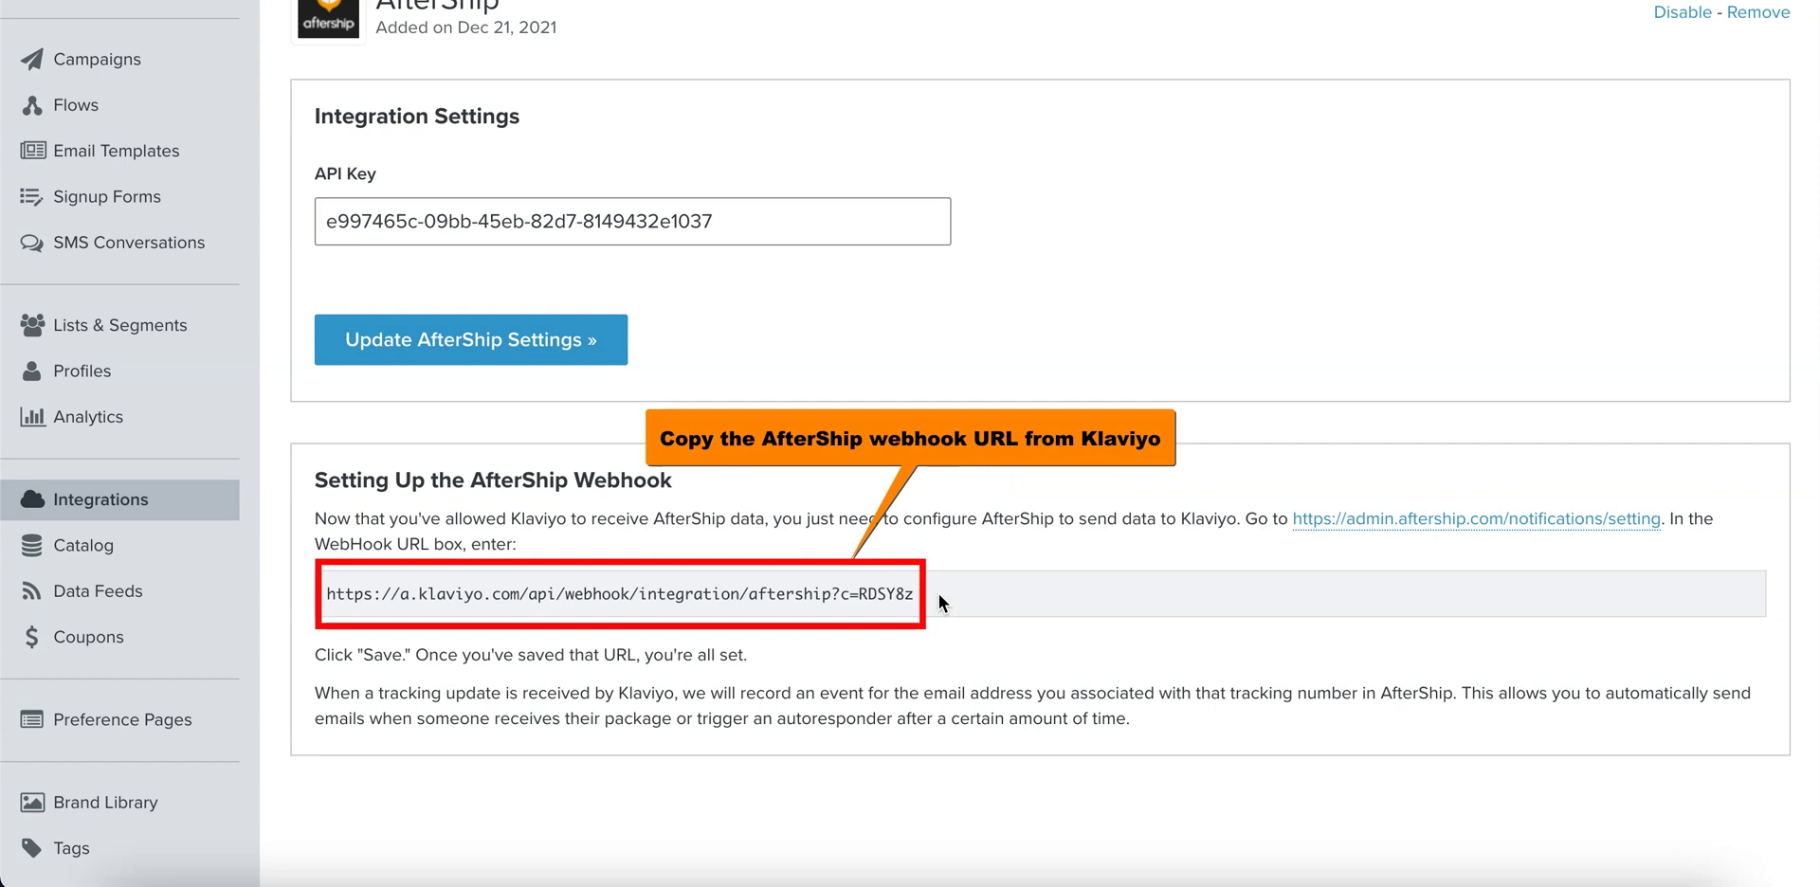
left_click_drag(939, 593, 319, 596)
key("ctrl+c")
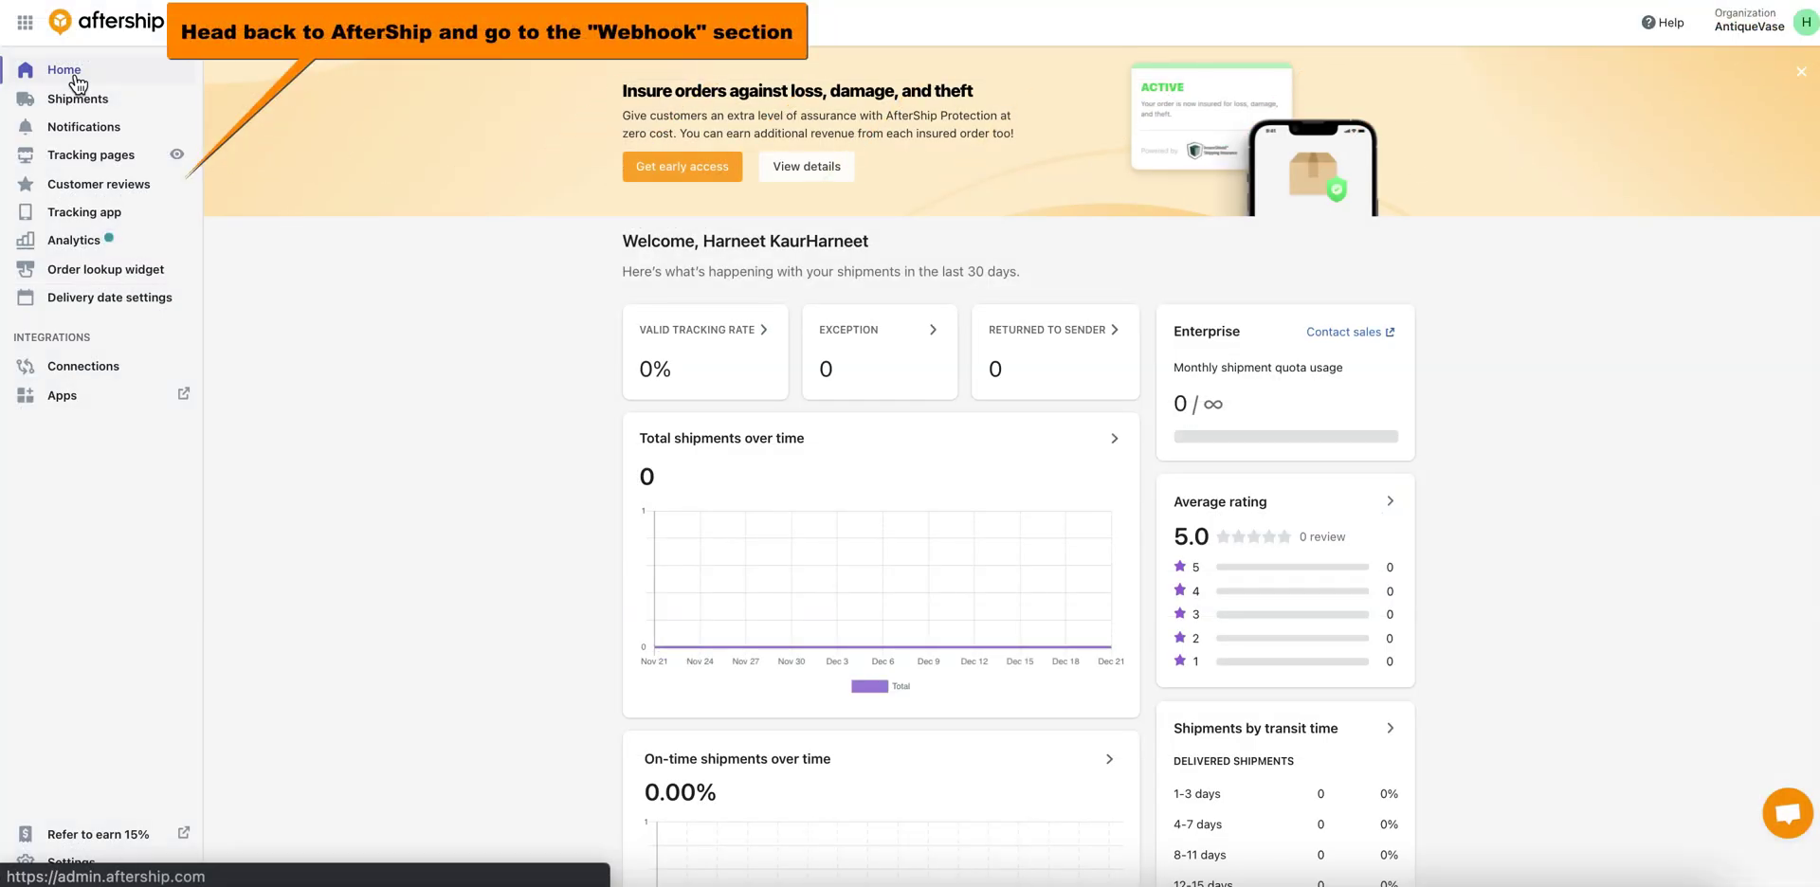
Add the pasted Klaviyo webhook URL on AfterShip's Notifications > Webhooks page and save it
left_click(79, 127)
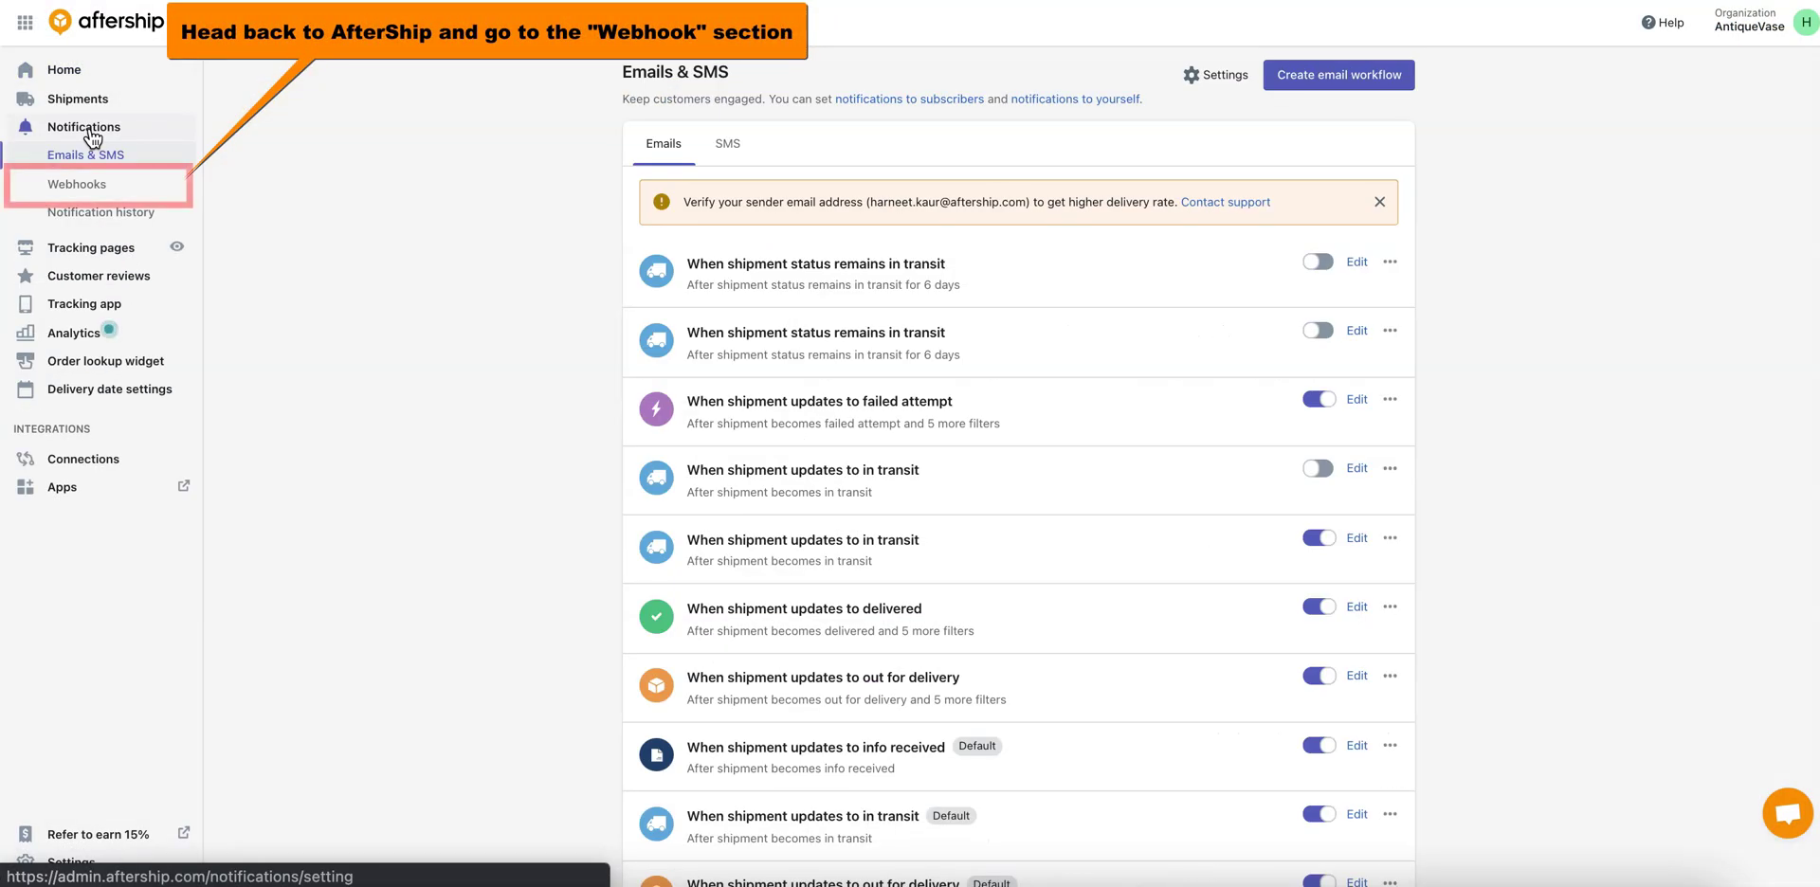
left_click(84, 184)
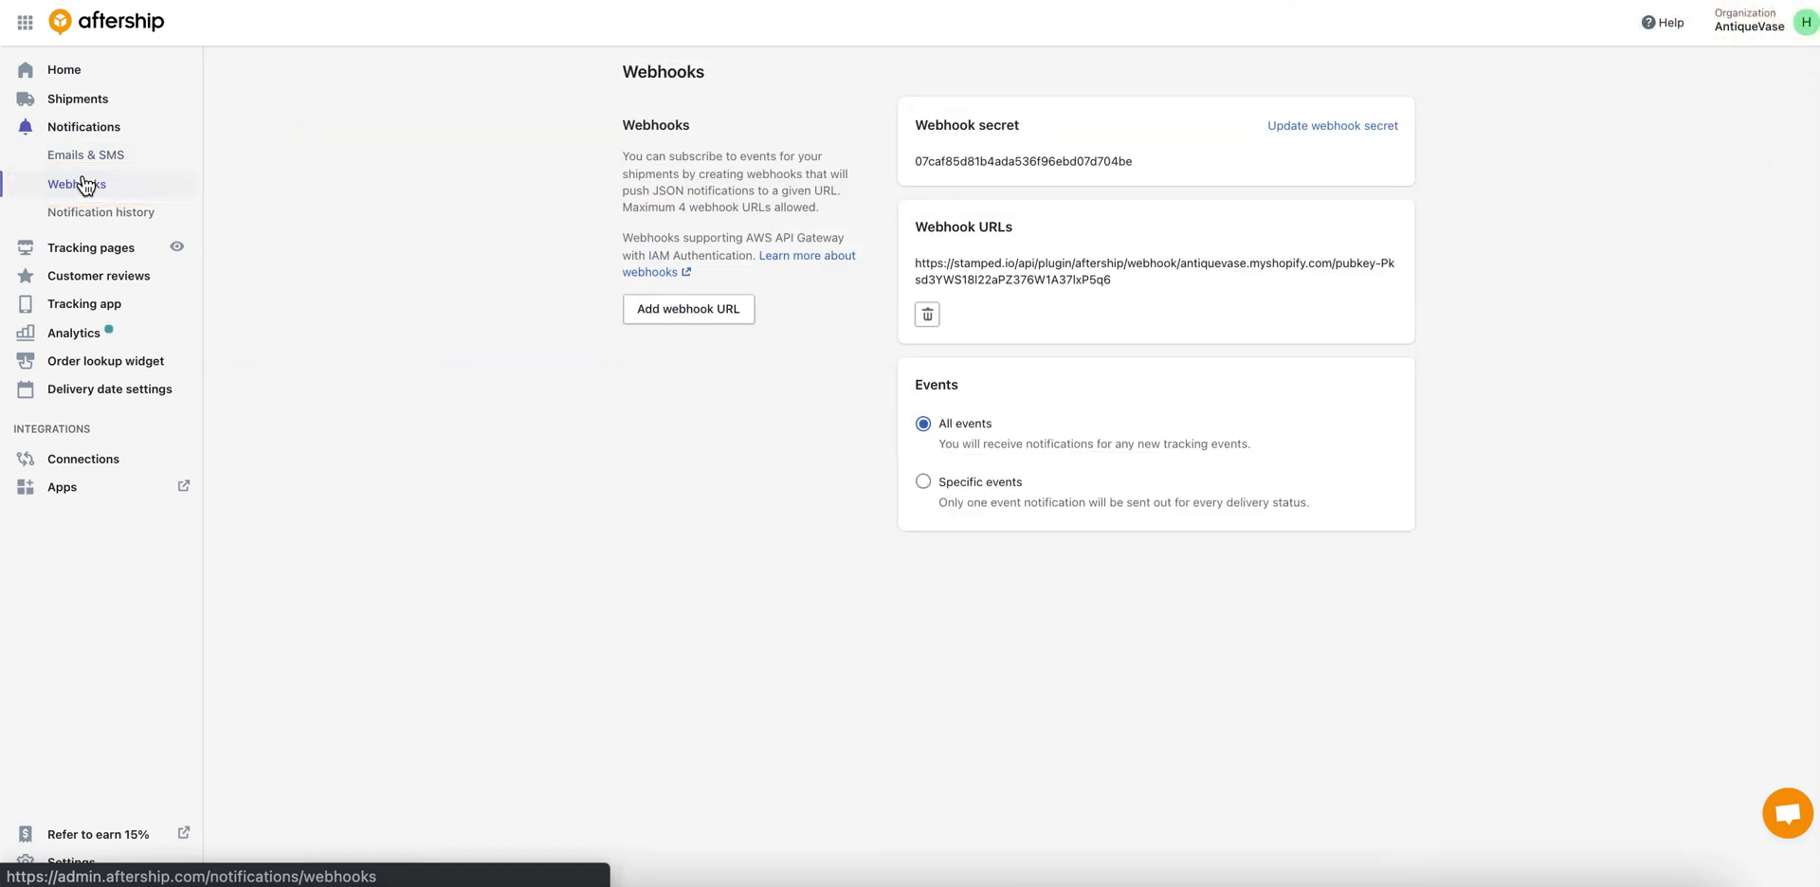
left_click(697, 313)
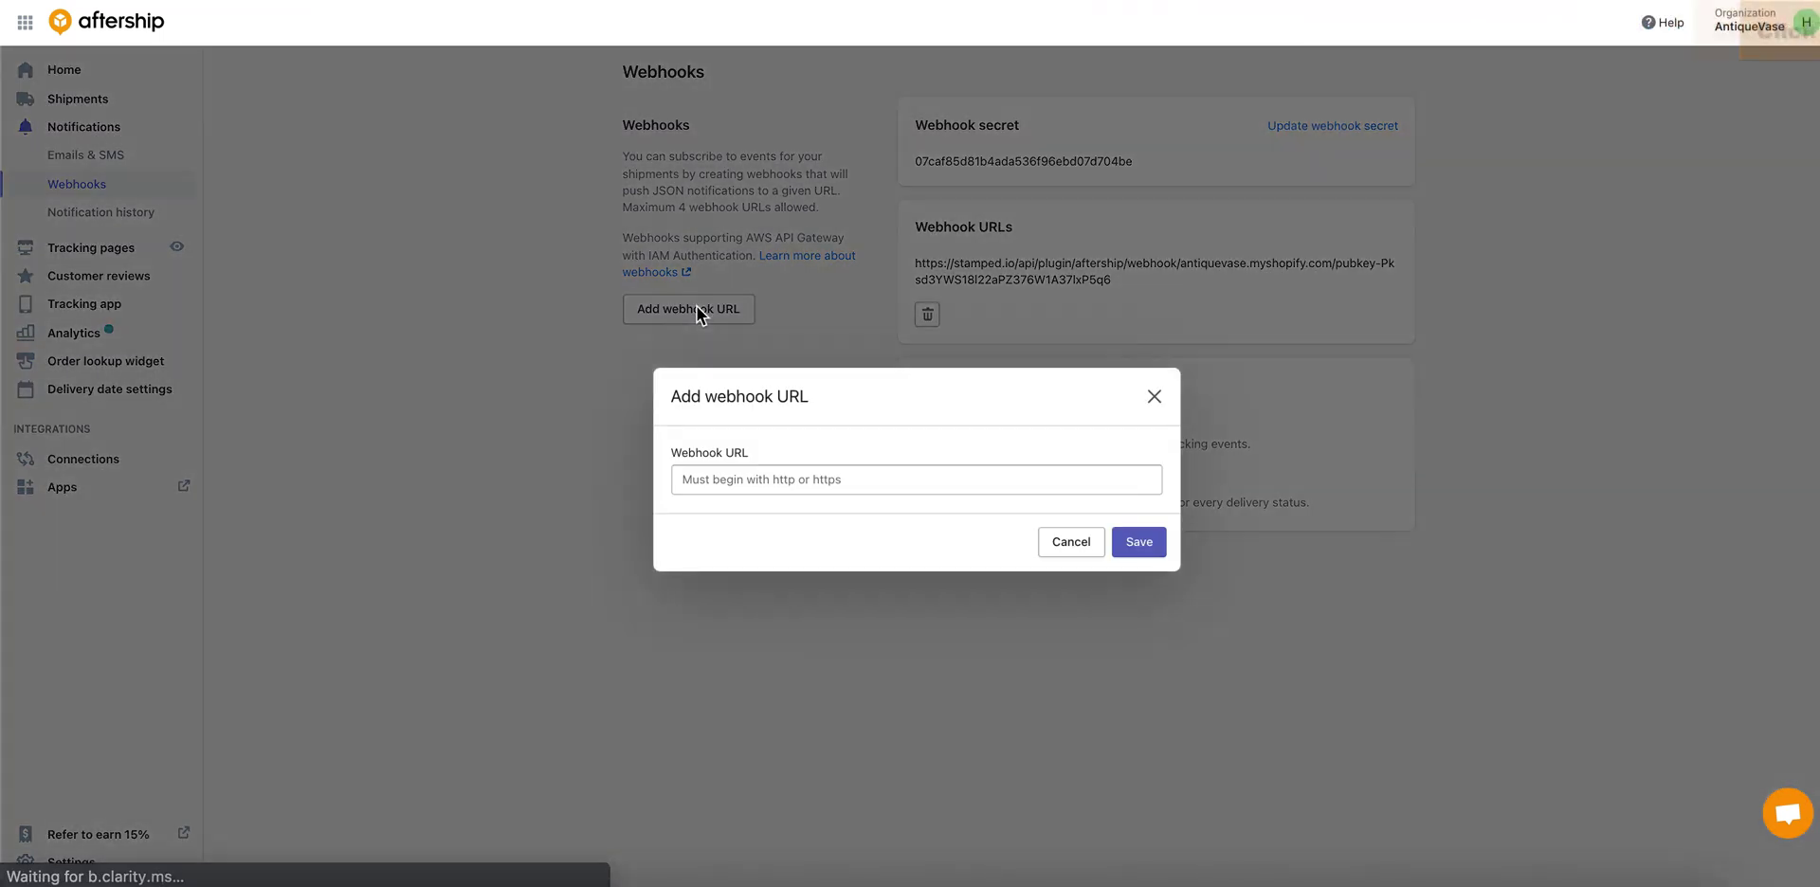
left_click(745, 482)
key("ctrl+v")
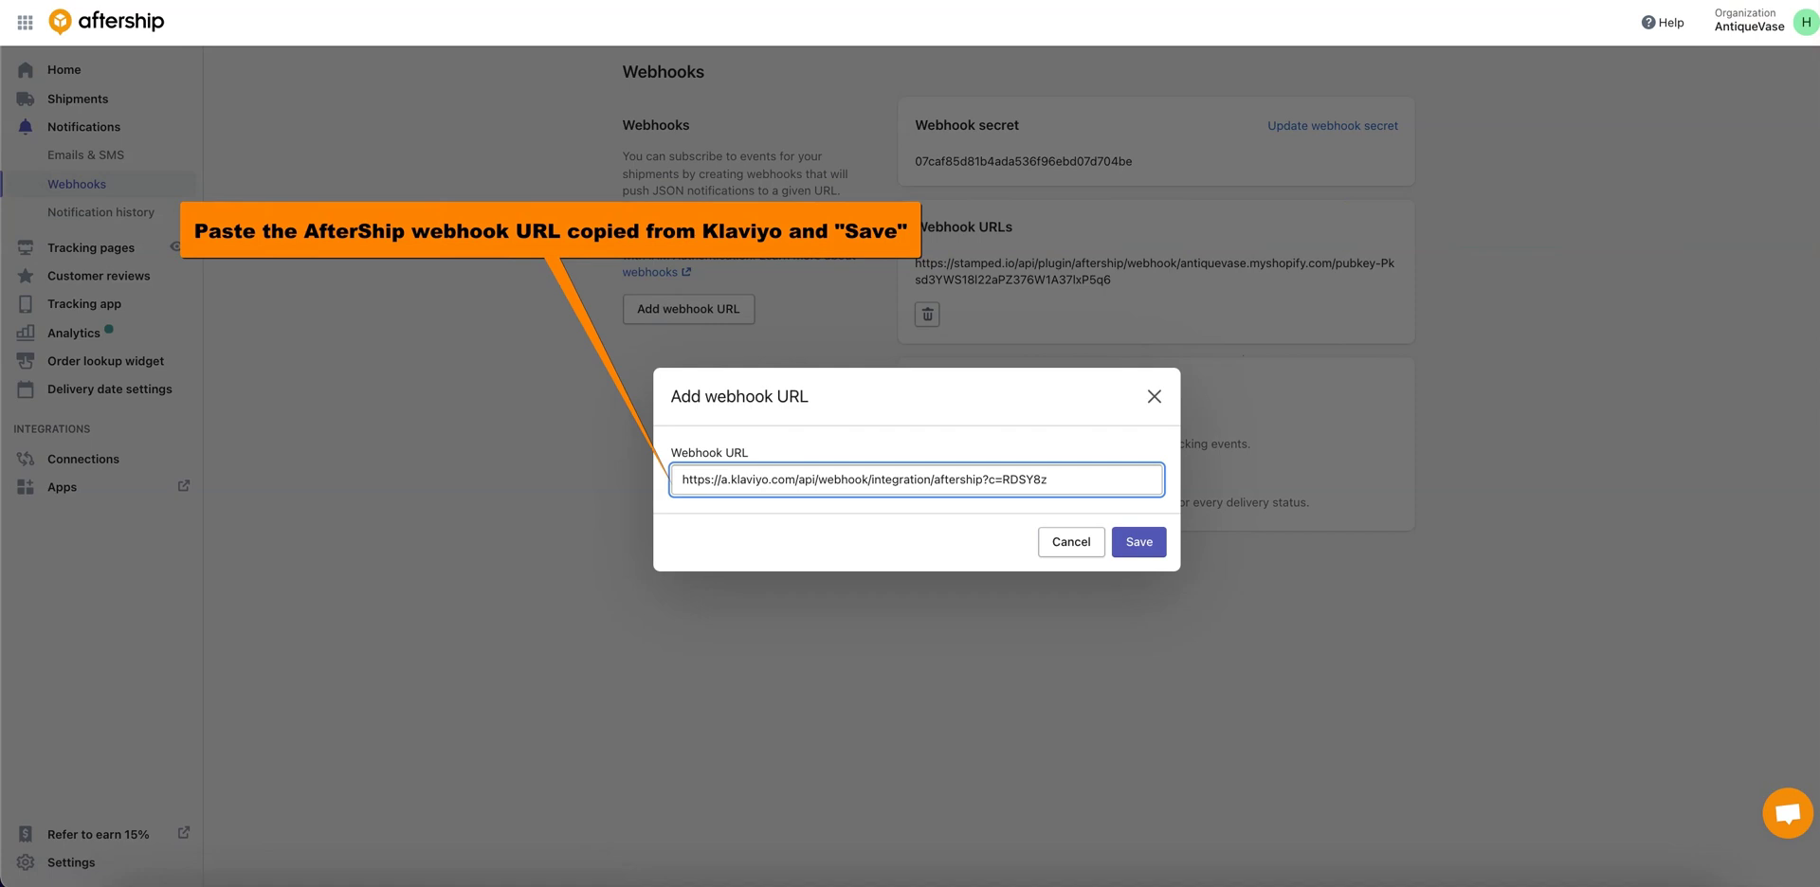
left_click(1150, 541)
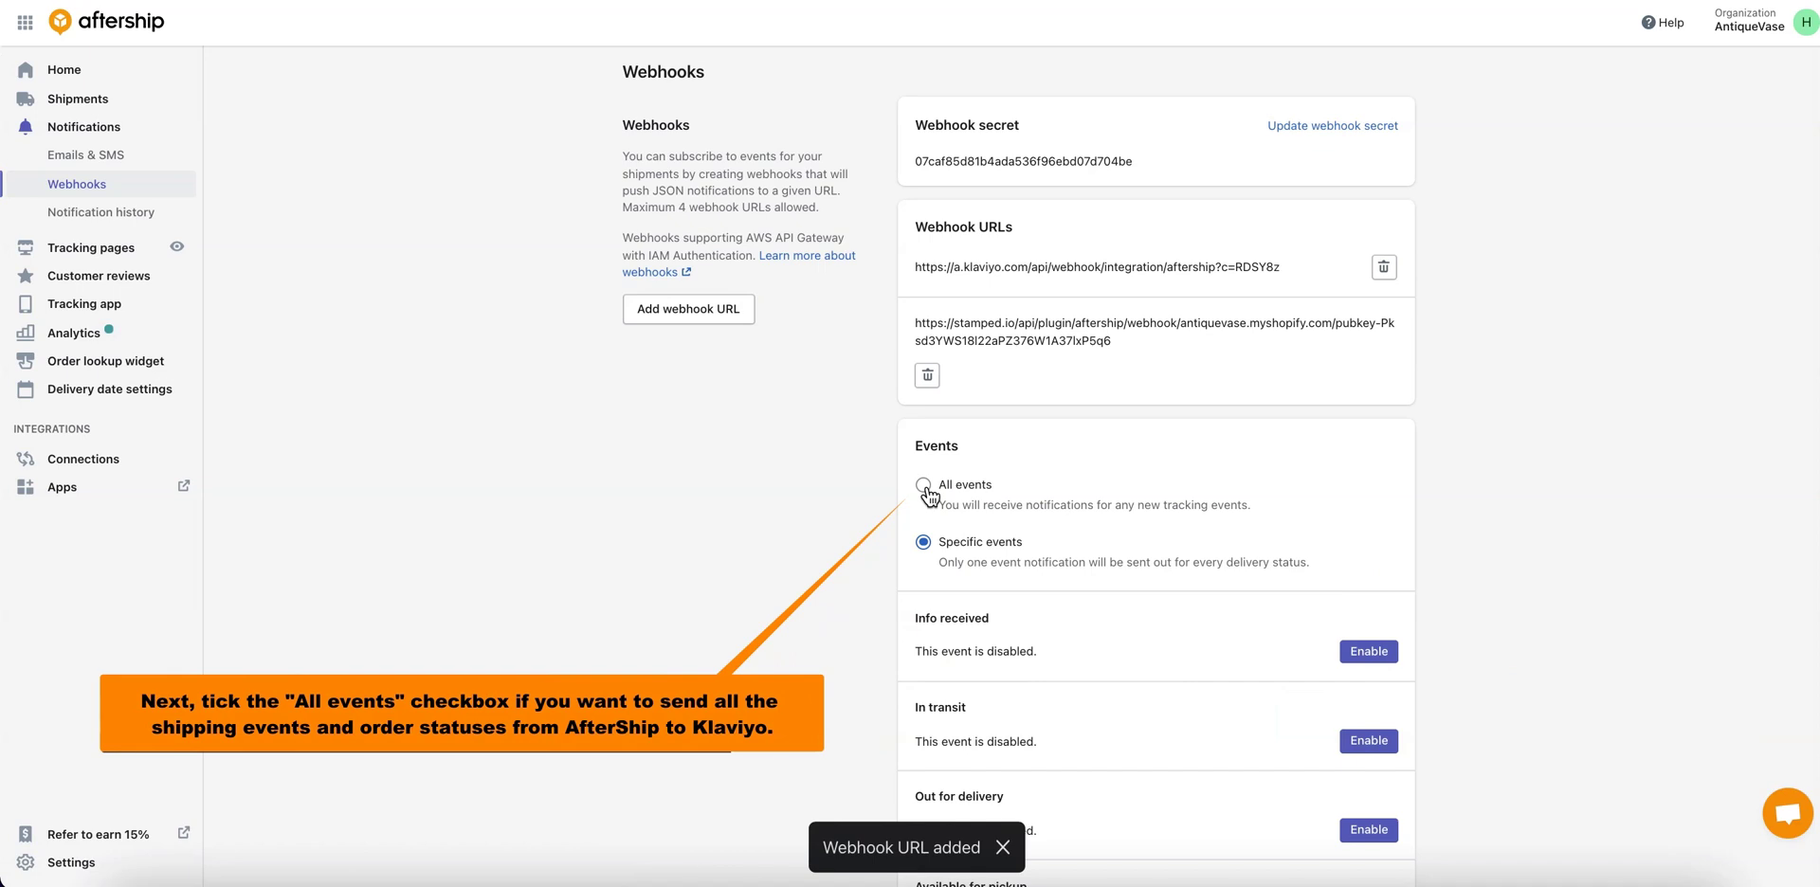
Set the webhook events option to Specific events
left_click(923, 485)
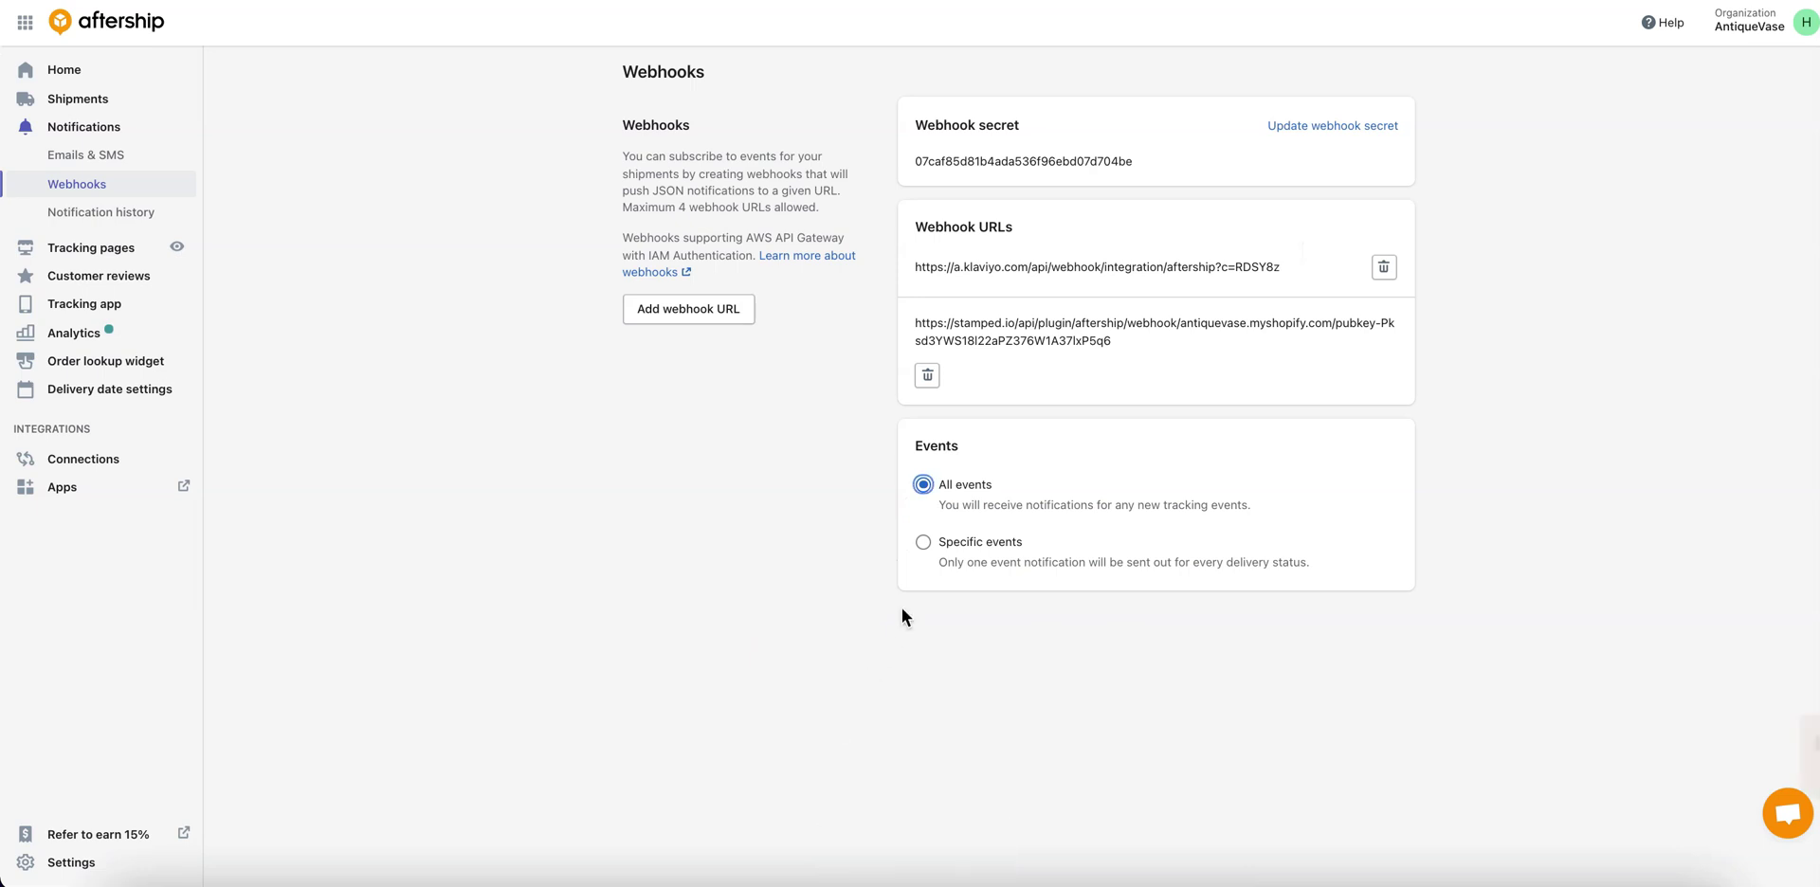
left_click(925, 546)
scroll(1053, 659, "down", 3)
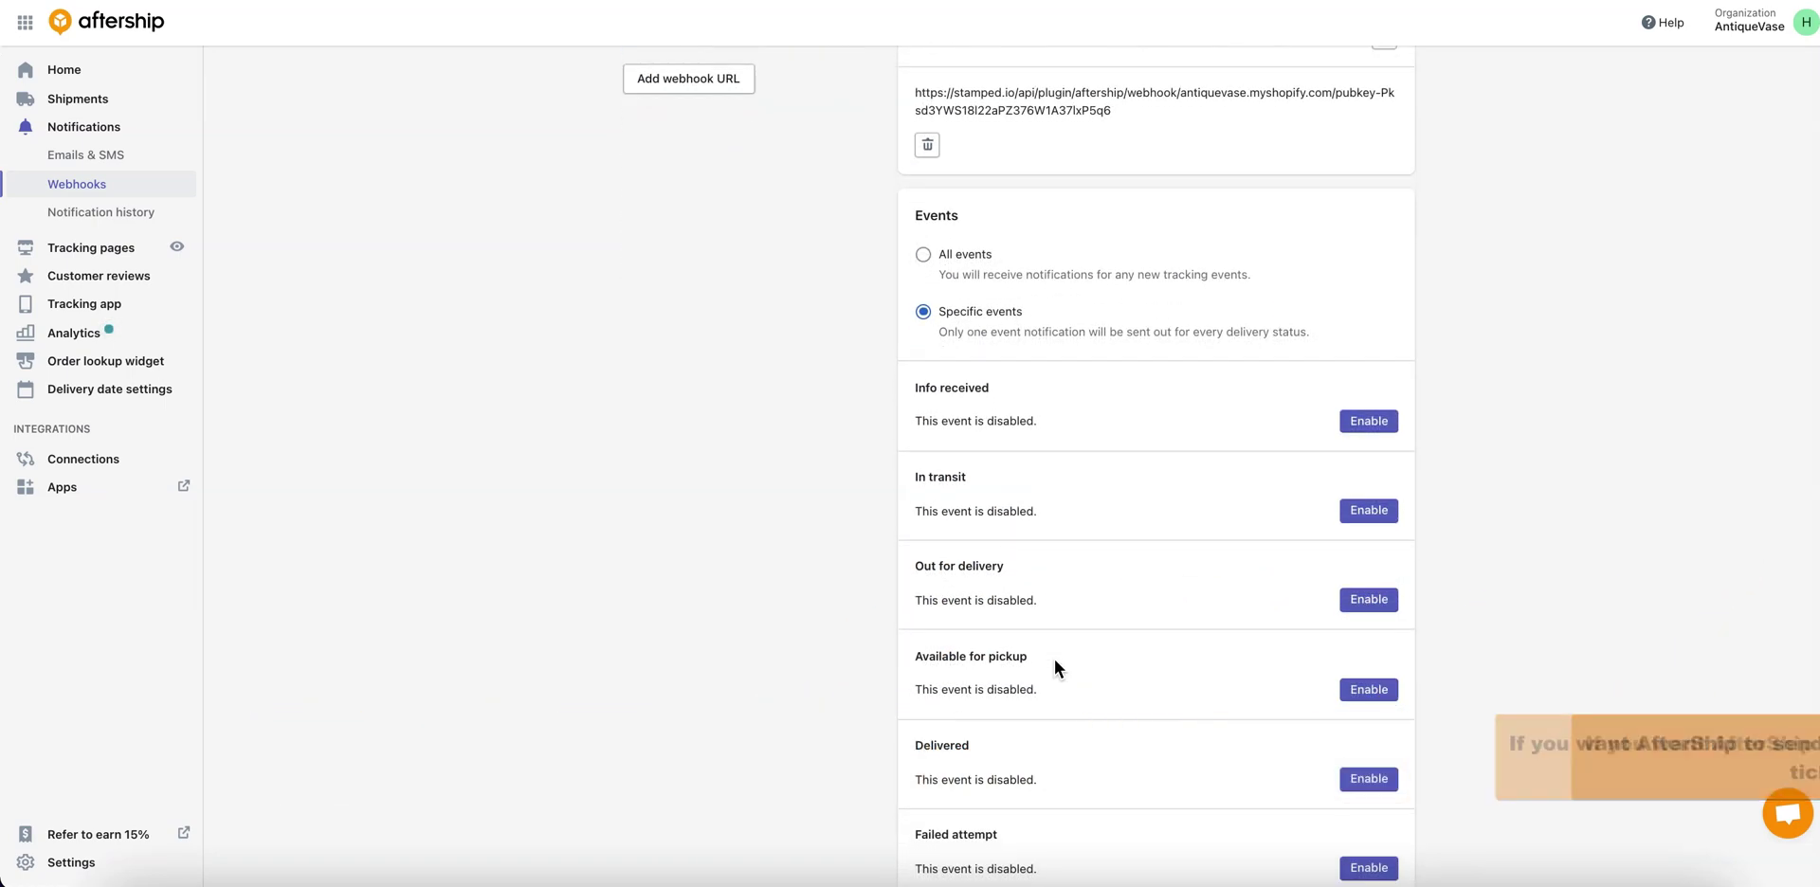
scroll(1056, 667, "down", 2)
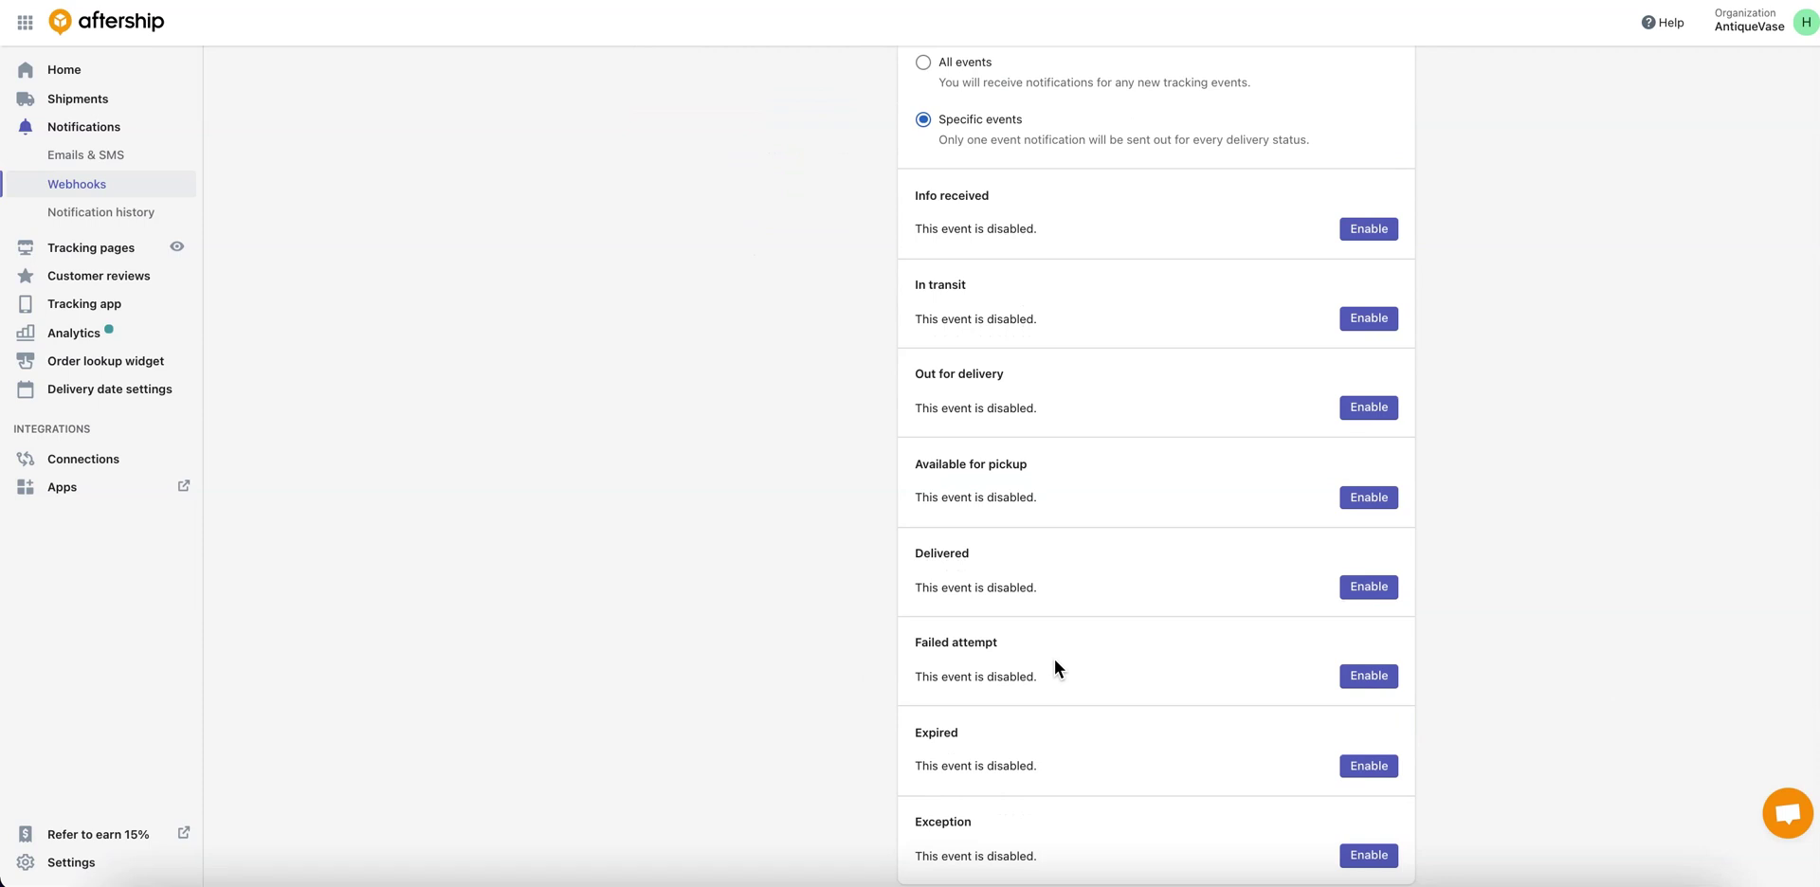
Enable the Info received, In transit, Out for delivery, Available for pickup and Delivered events
left_click(1358, 231)
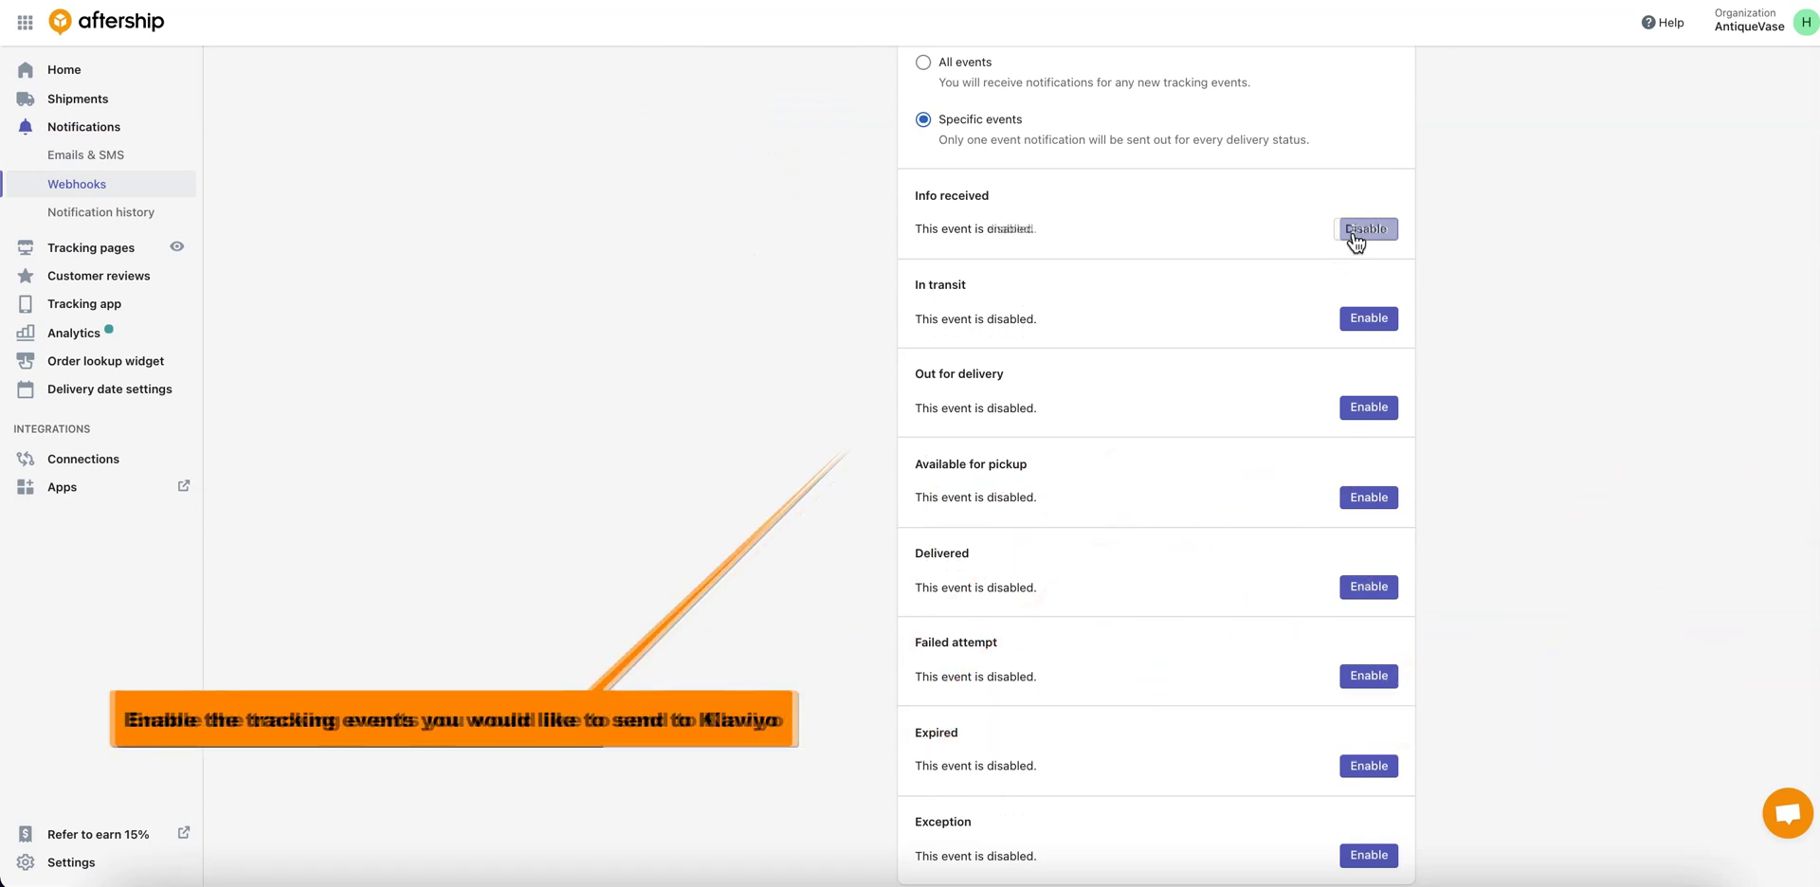
left_click(1367, 319)
left_click(1368, 409)
scroll(1367, 409, "down", 1)
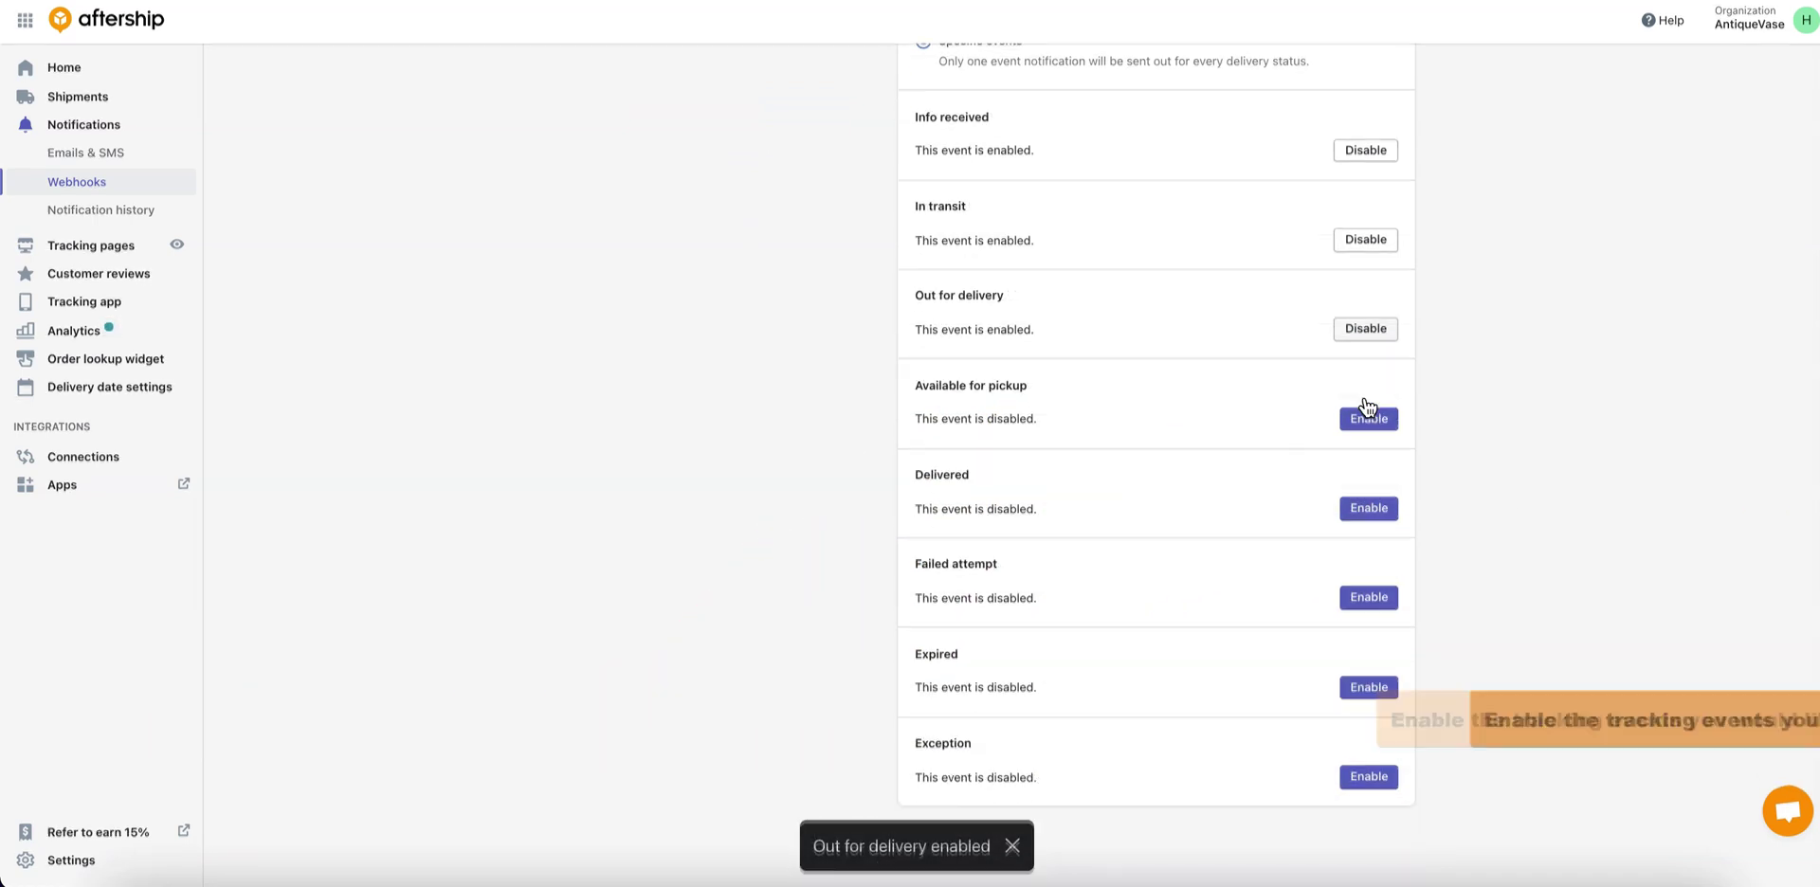
left_click(1366, 415)
left_click(1367, 509)
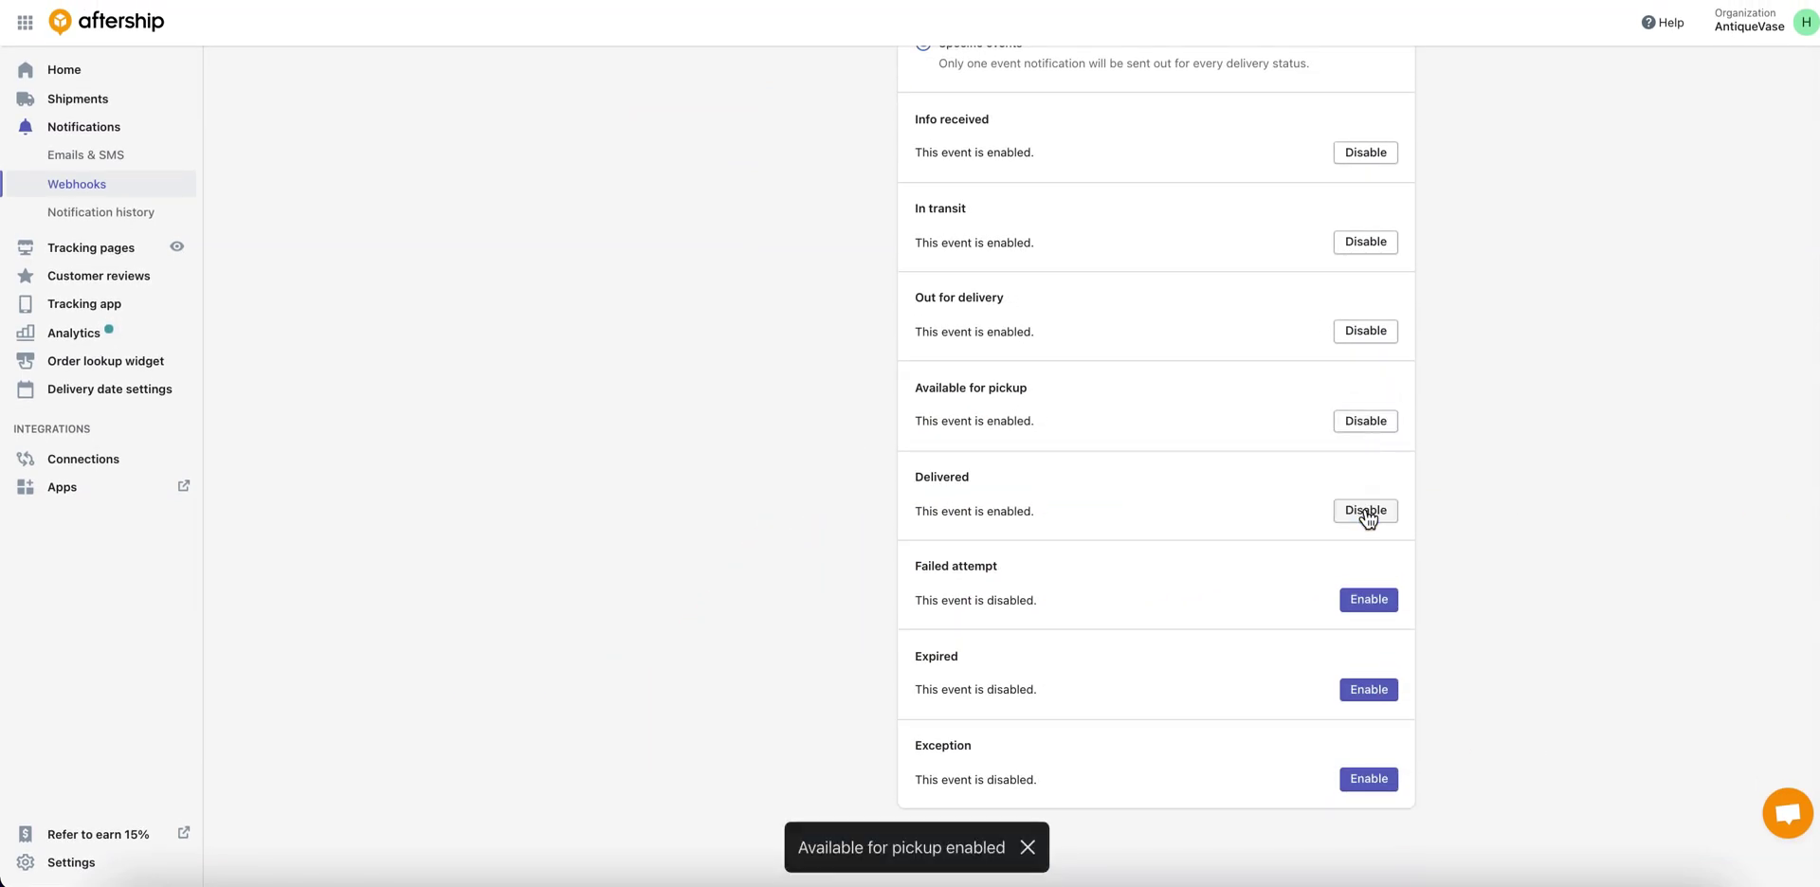